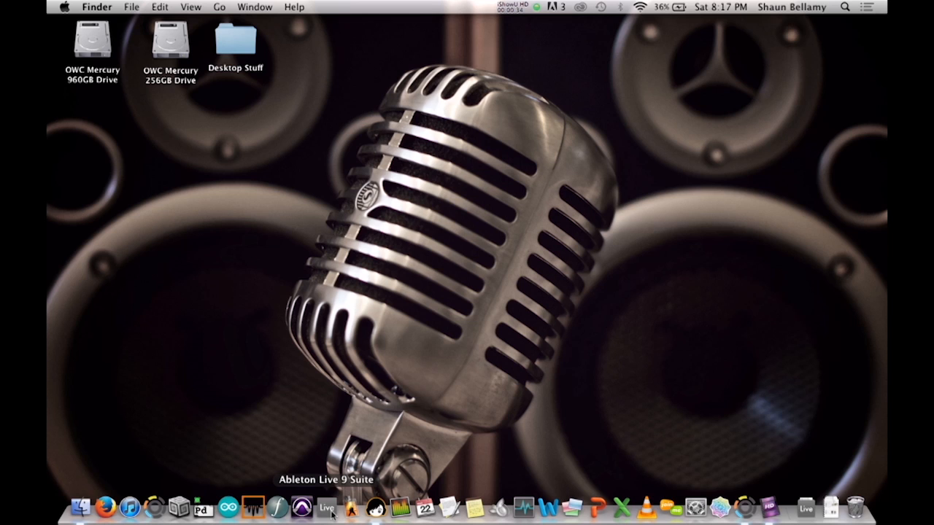
- Launch Live from the Dock and delete tracks 2 MIDI, 3 Audio and 4 Audio, leaving 1 MIDI
left_click(327, 507)
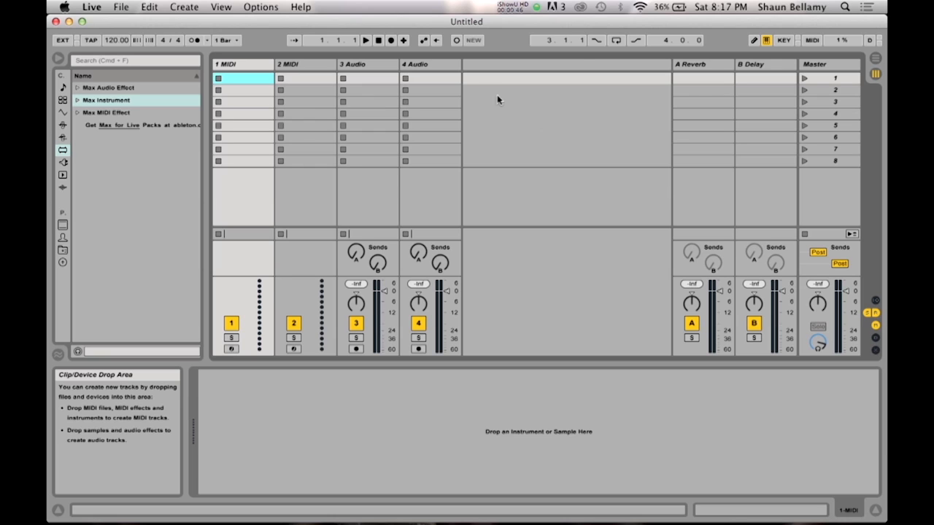
left_click(435, 68)
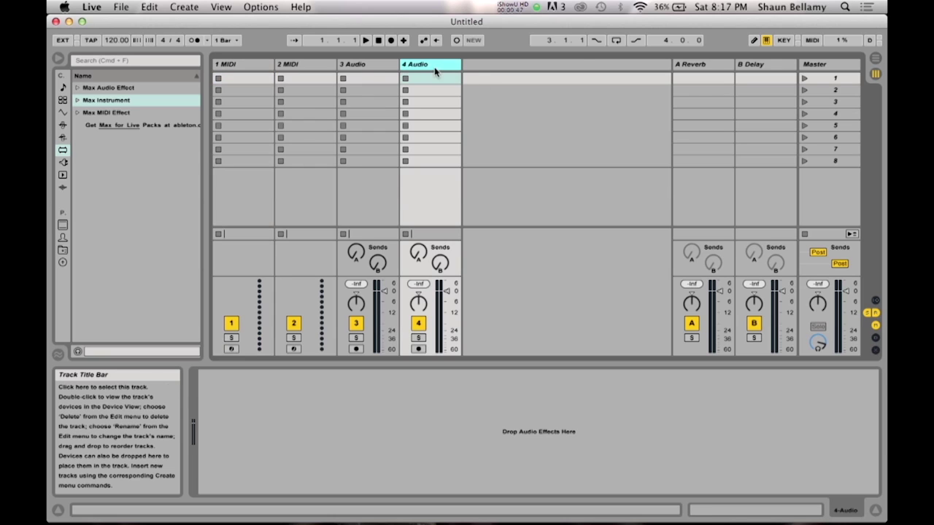
left_click(318, 67, "shift")
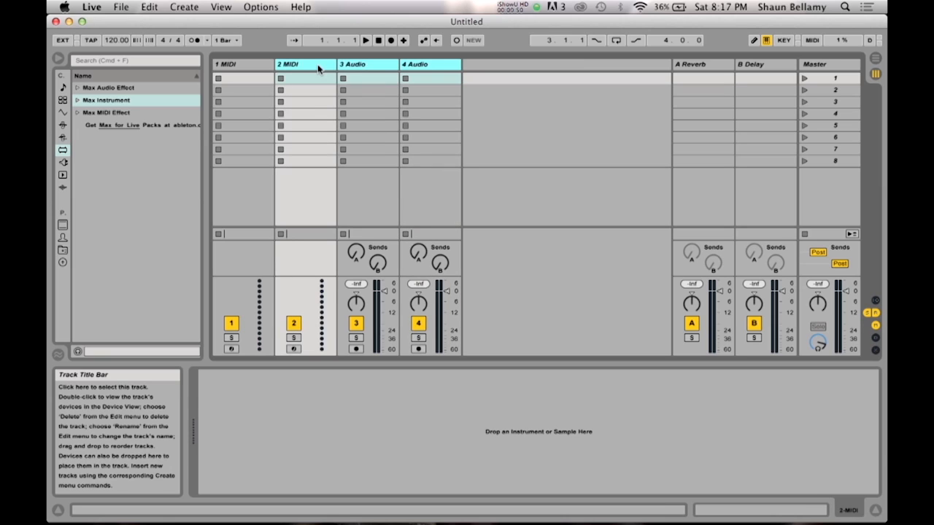
key("Delete")
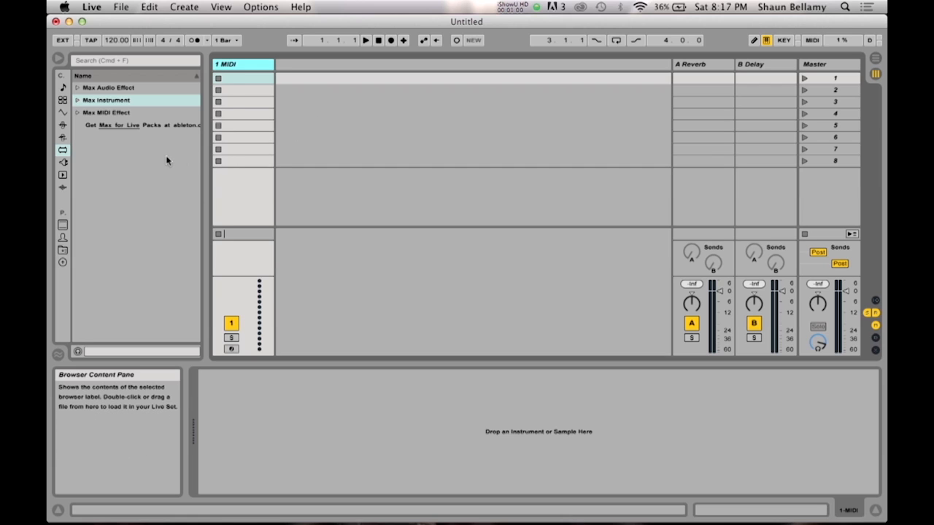
- Browse through Sounds, Drums, Instruments, Audio Effects, MIDI Effects and back to Max for Live
left_click(62, 88)
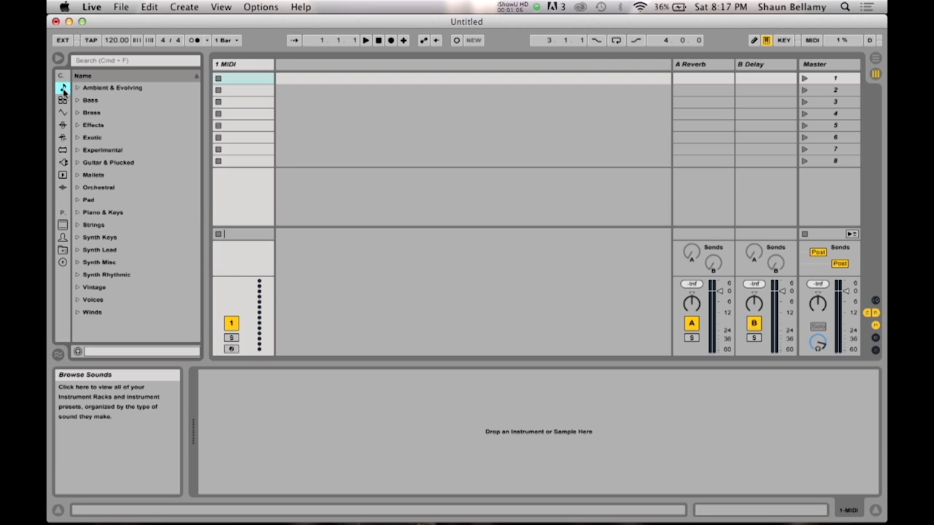
left_click(62, 100)
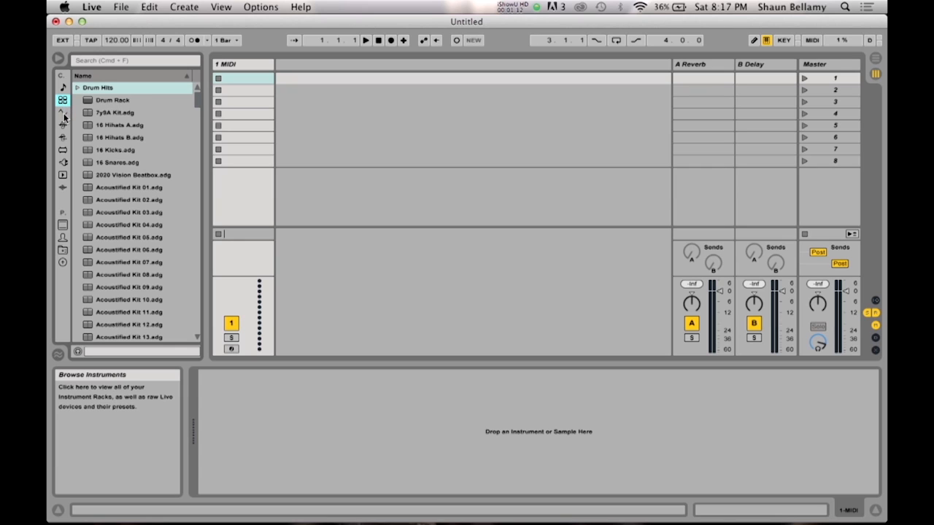
left_click(62, 113)
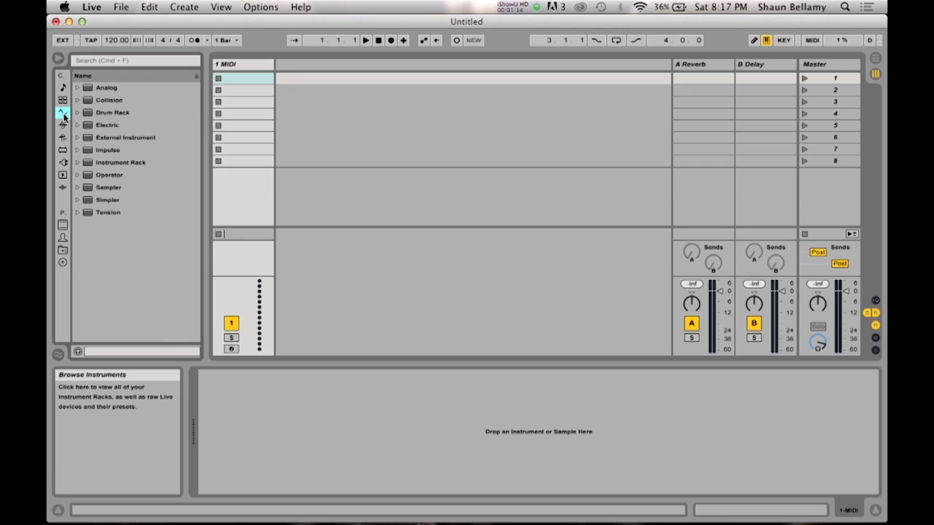
left_click(63, 125)
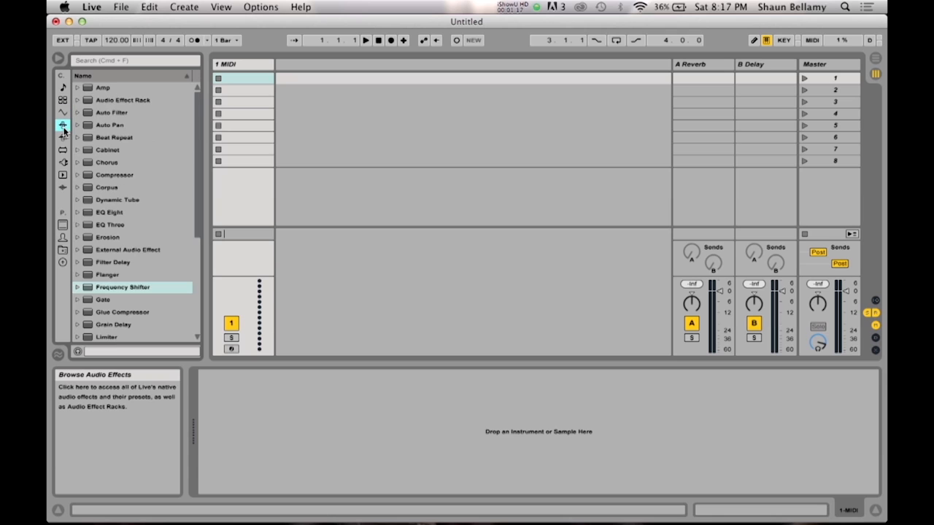
left_click(63, 138)
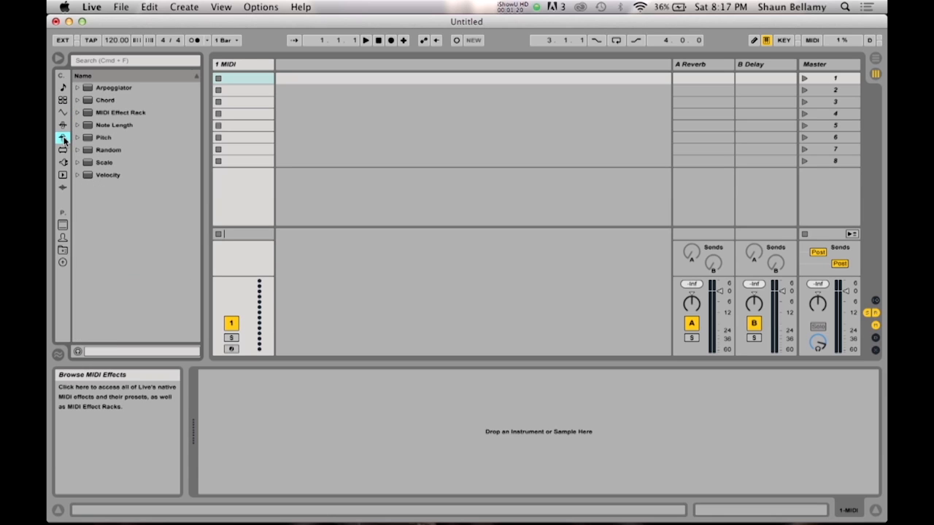
left_click(63, 151)
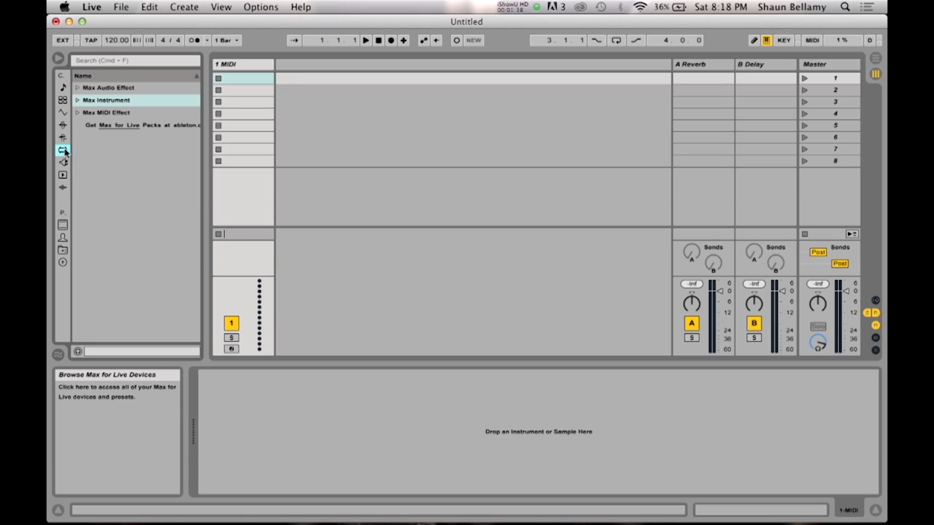
- Step through Max Audio Effect and Max Instrument, then expand the Max MIDI Effect folder's devices
left_click(179, 92)
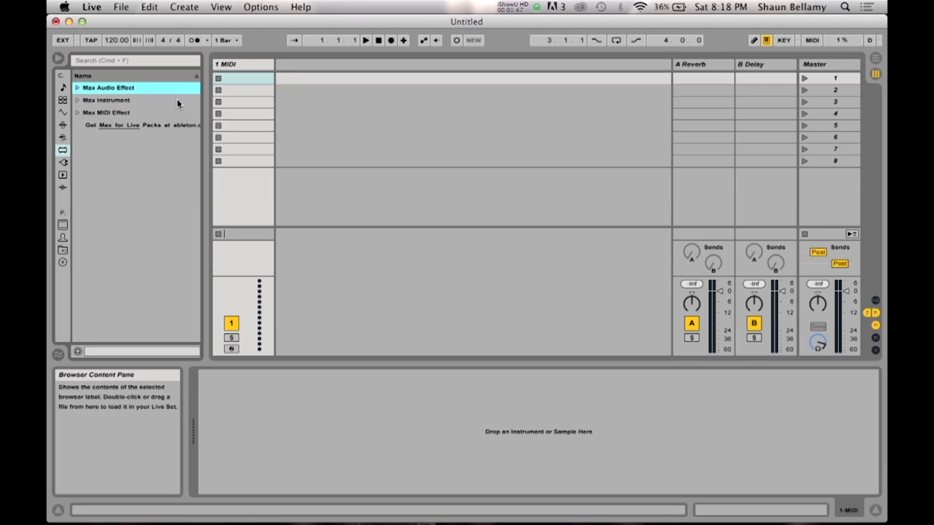
left_click(177, 101)
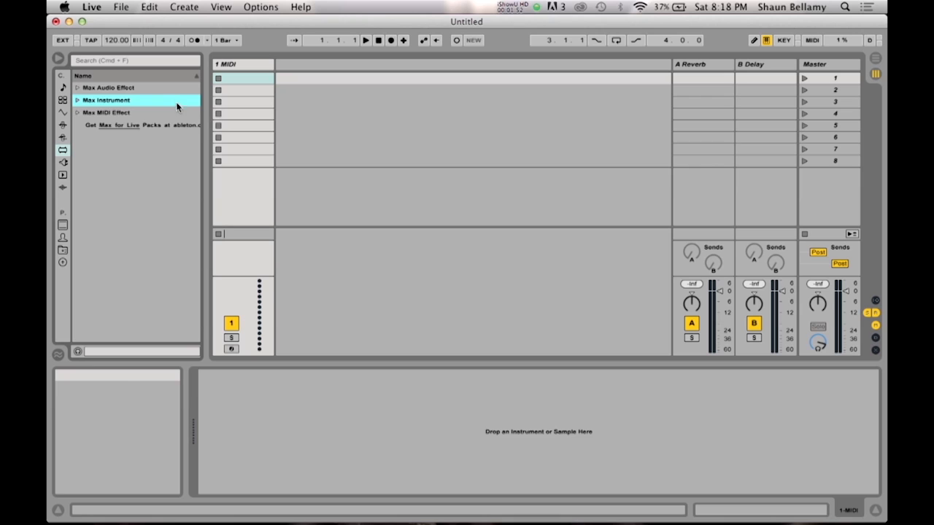
left_click(172, 113)
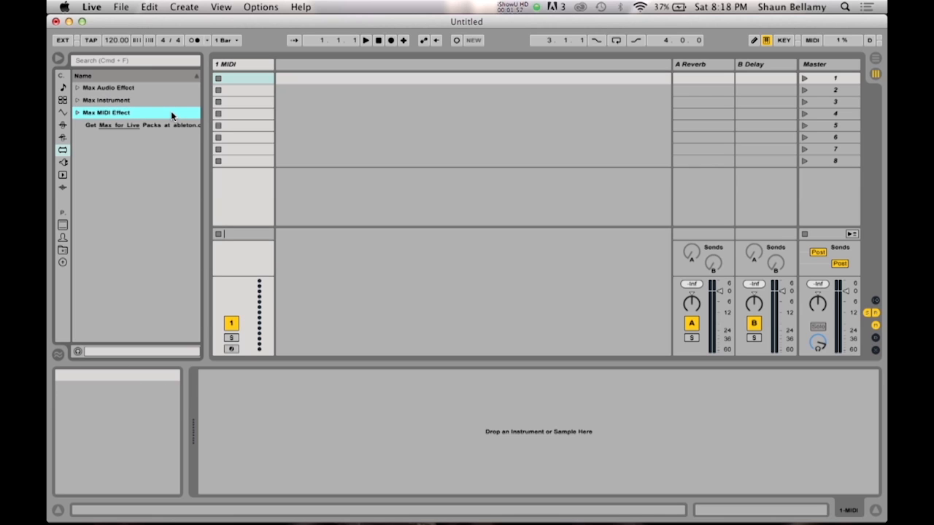
left_click(79, 114)
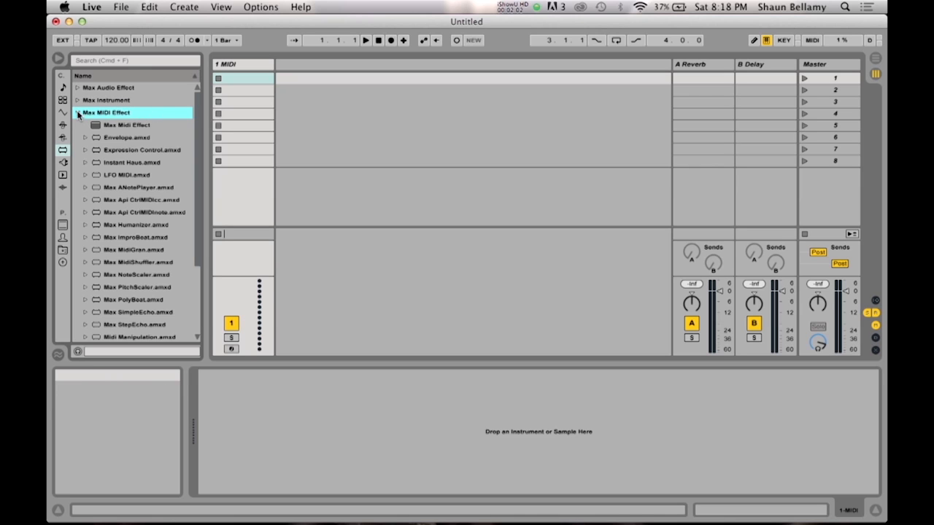
scroll(197, 119, "down", 2)
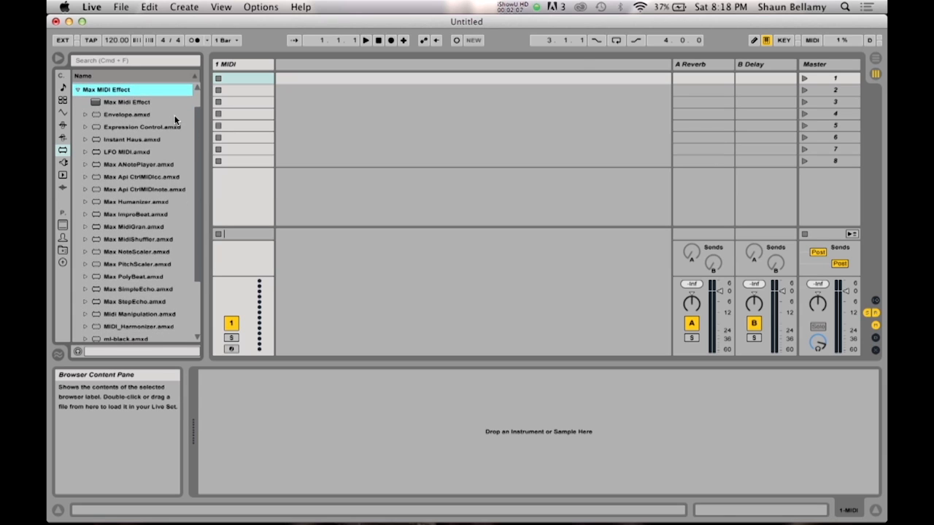
mouse_move(195, 138)
left_mouse_down()
mouse_move(197, 184)
mouse_move(197, 102)
left_mouse_up()
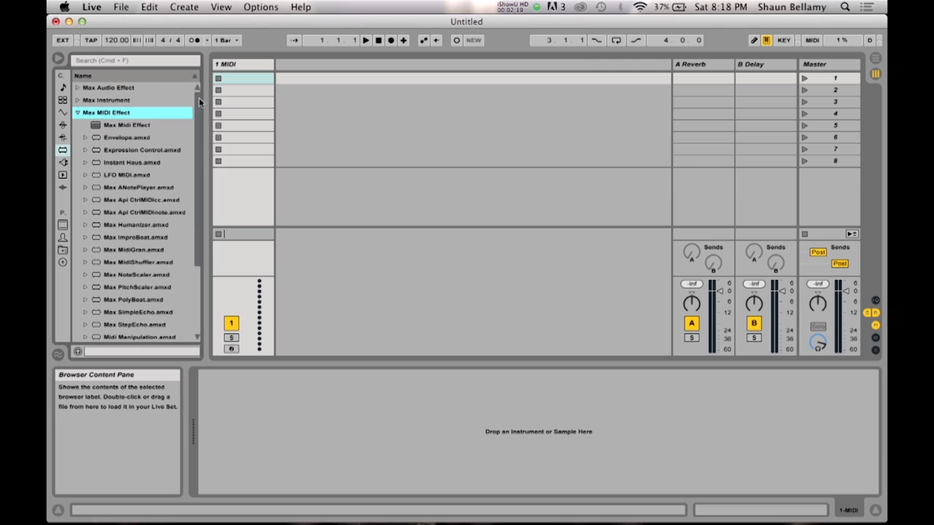
- Drag the blank Max Midi Effect device from the browser onto the 1 MIDI track
left_click(159, 126)
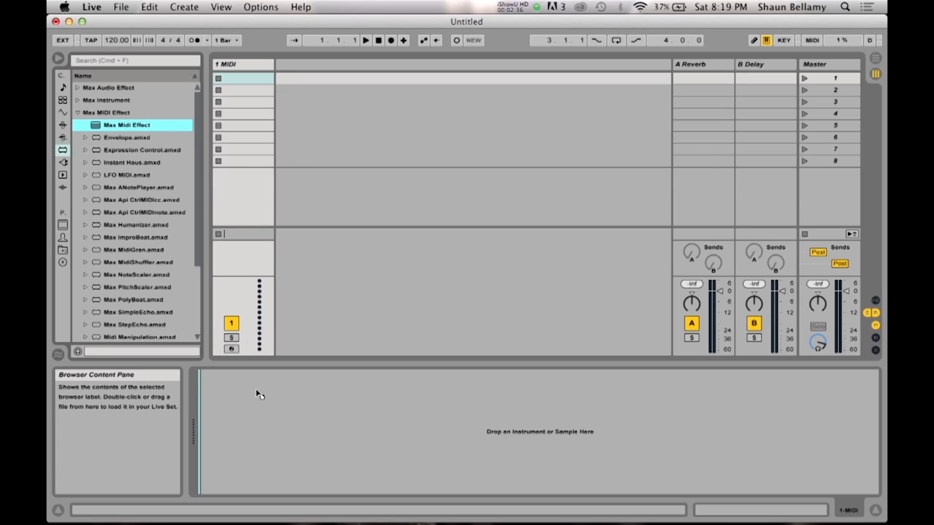
left_click_drag(244, 282, 256, 399)
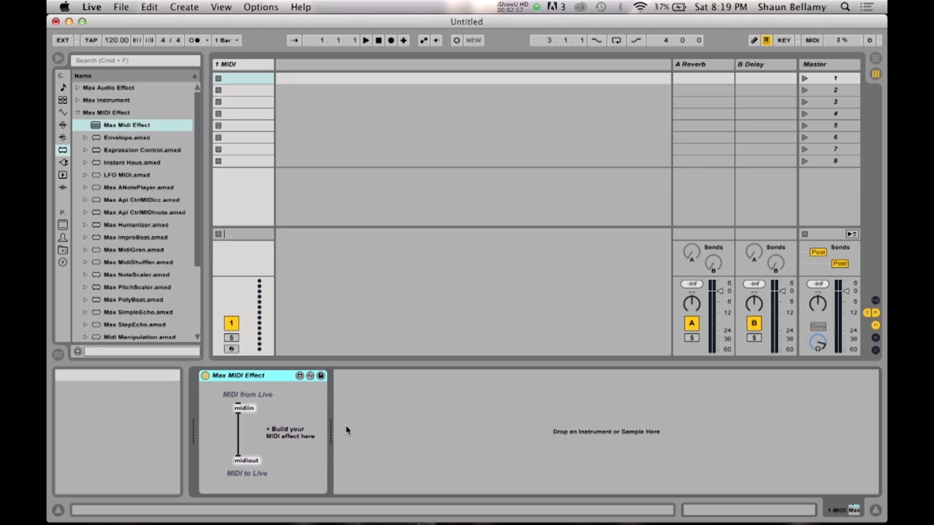
- Load the Play VST plug-in from the Plug-ins browser onto the track after the Max MIDI Effect
left_click(62, 162)
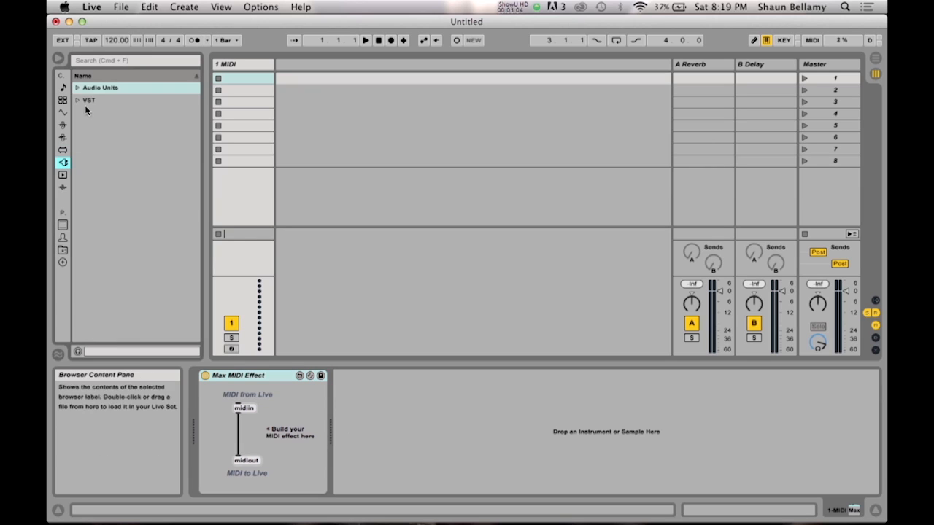
left_click(78, 100)
left_click(109, 162)
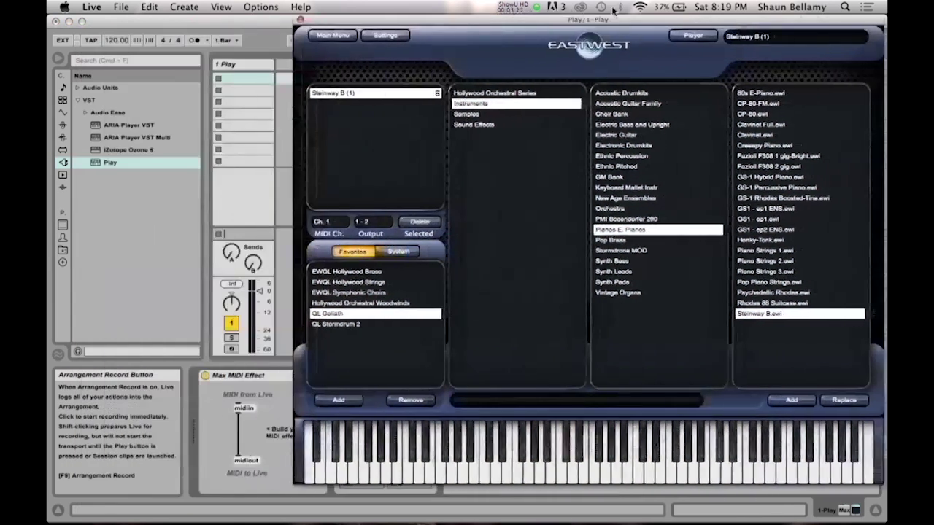
- Audition a note on Play's Steinway B keyboard, then close the plug-in window
left_click_drag(588, 19, 623, 19)
left_click(599, 452)
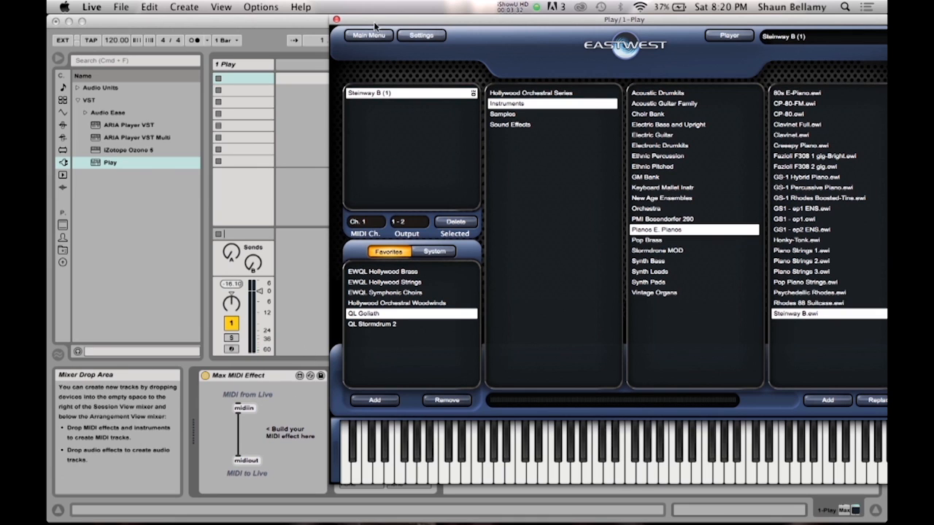
left_click(337, 19)
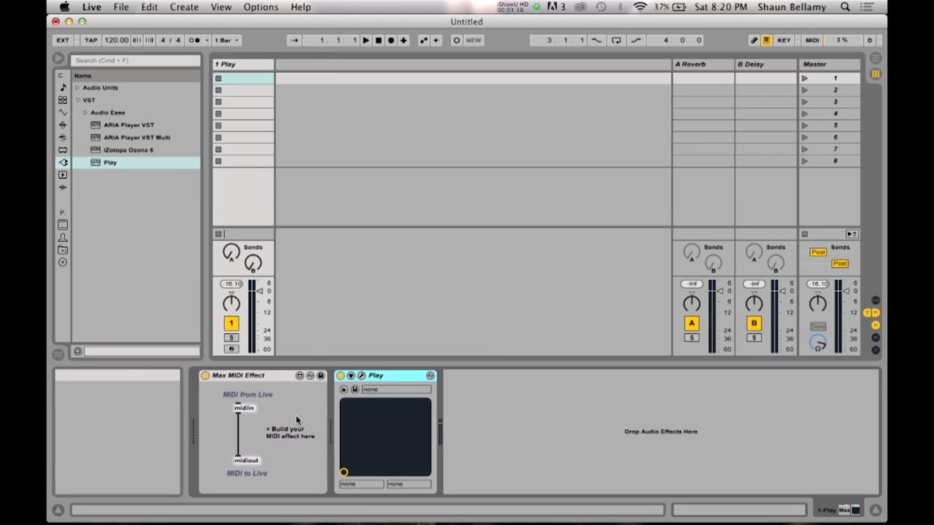
key("super+alt+i")
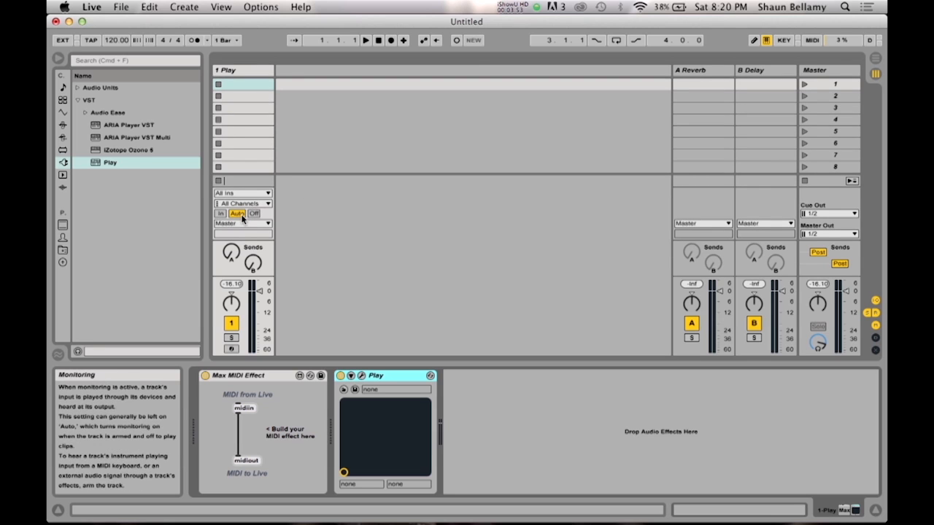
- Set the Play track's MIDI From to Computer Keyboard and open the Max MIDI Effect in the Max editor
left_click(242, 192)
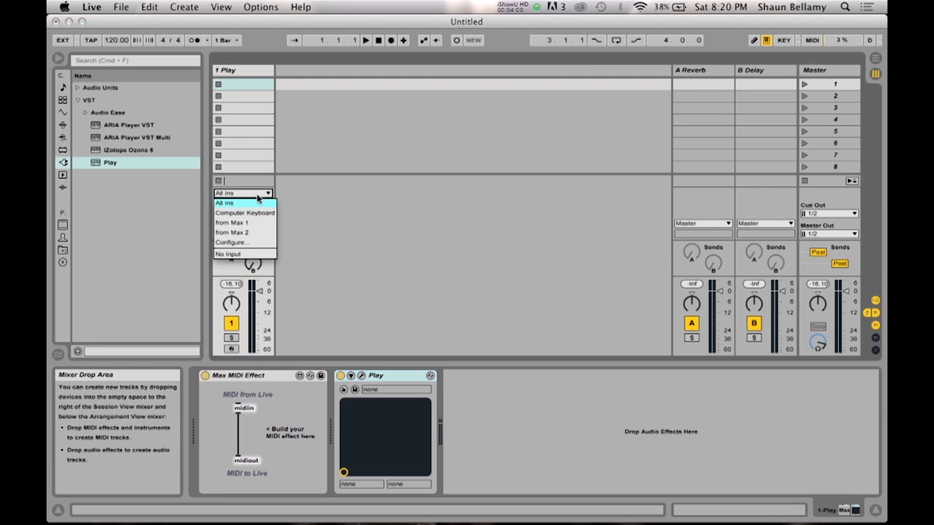
left_click(255, 212)
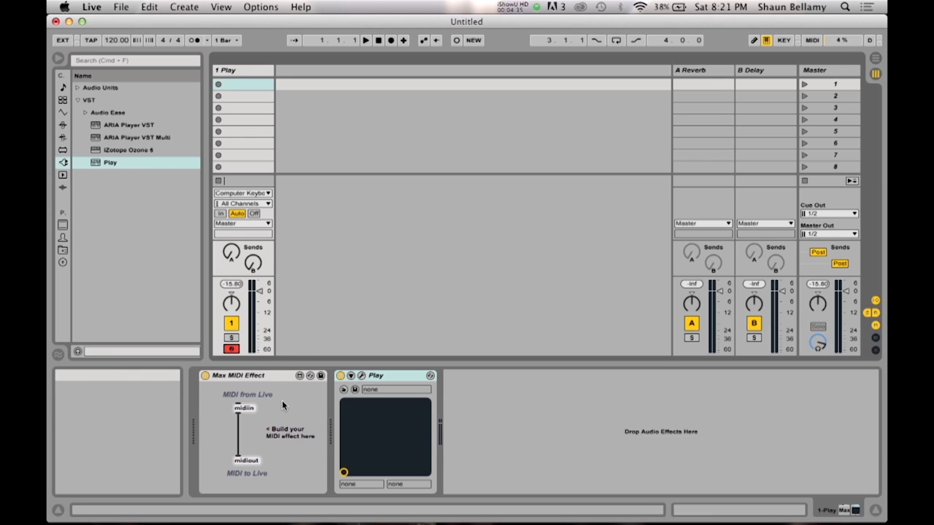
left_click(300, 376)
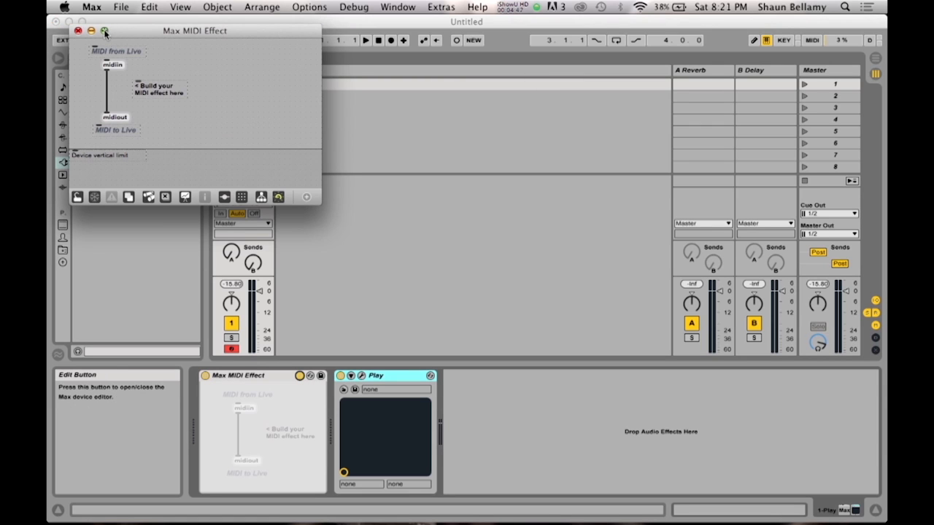
left_click(103, 31)
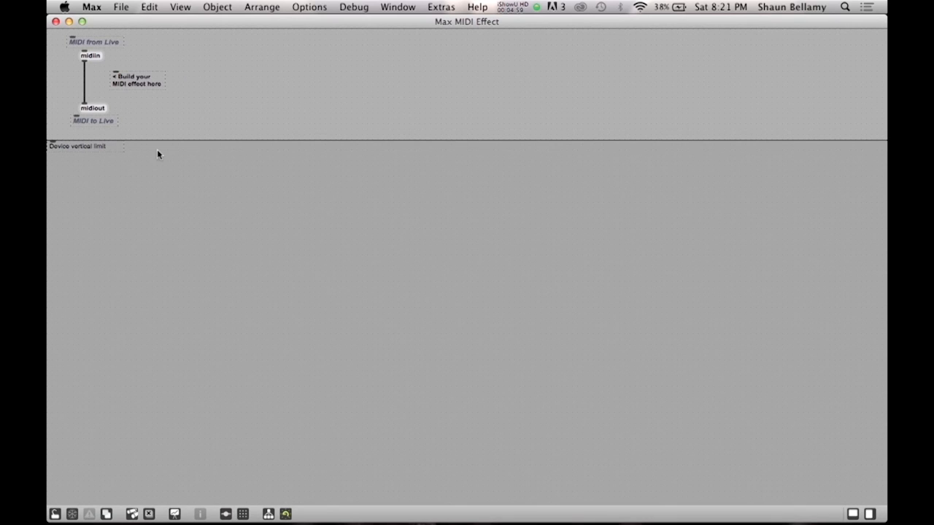
left_click(92, 57)
left_click(157, 89)
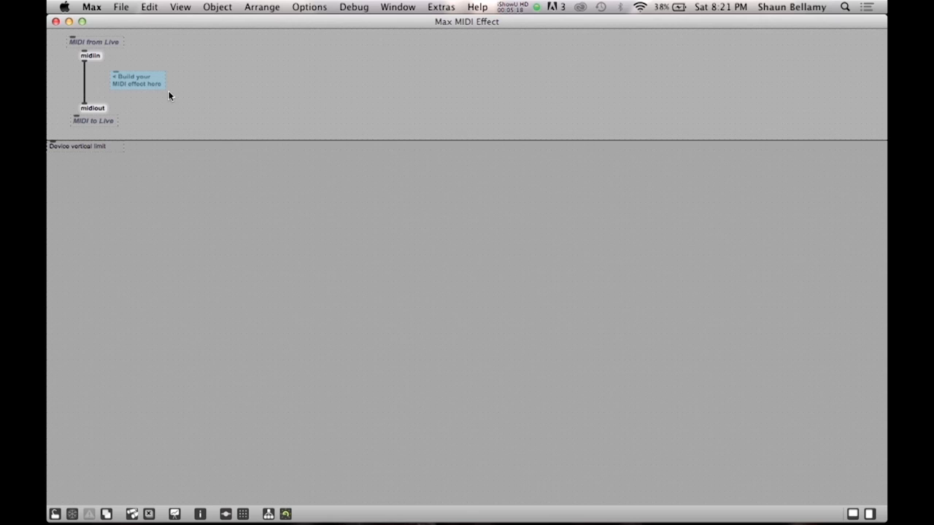
left_click(102, 109)
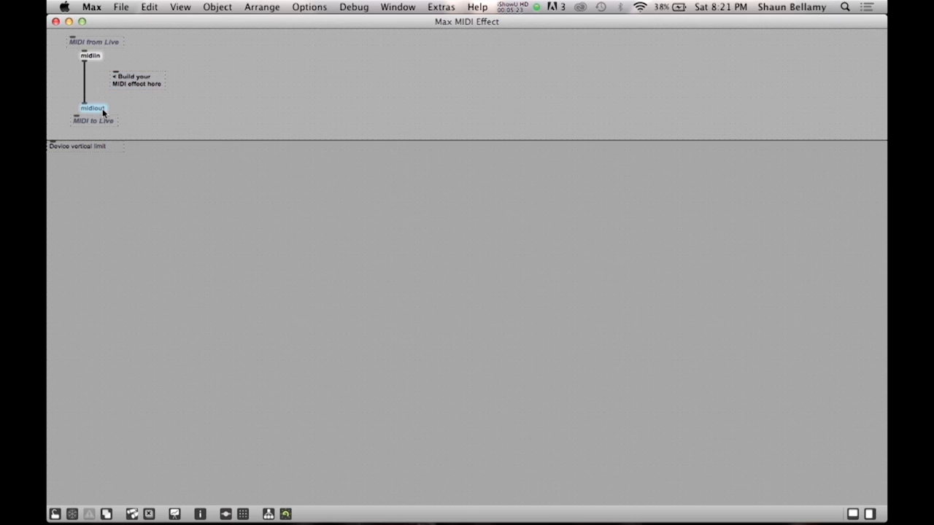
left_click(213, 88)
left_click(103, 149)
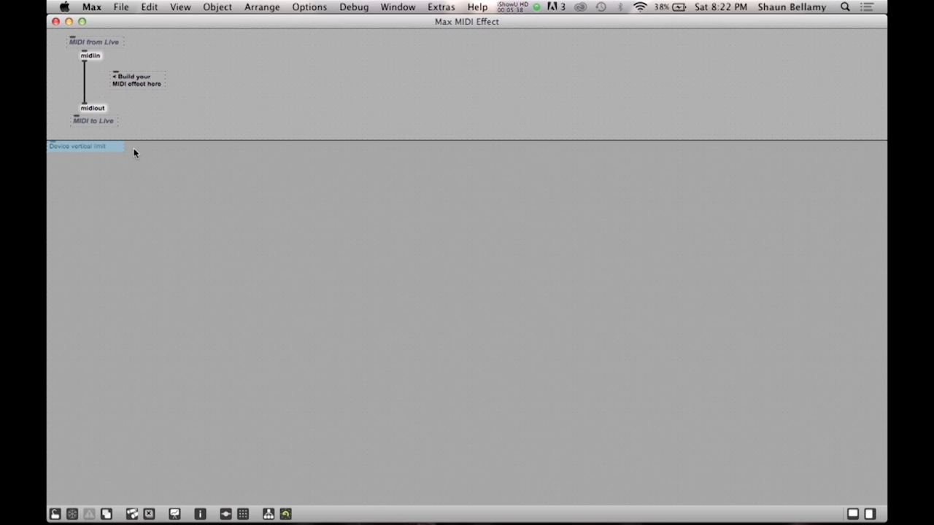
left_click(218, 84)
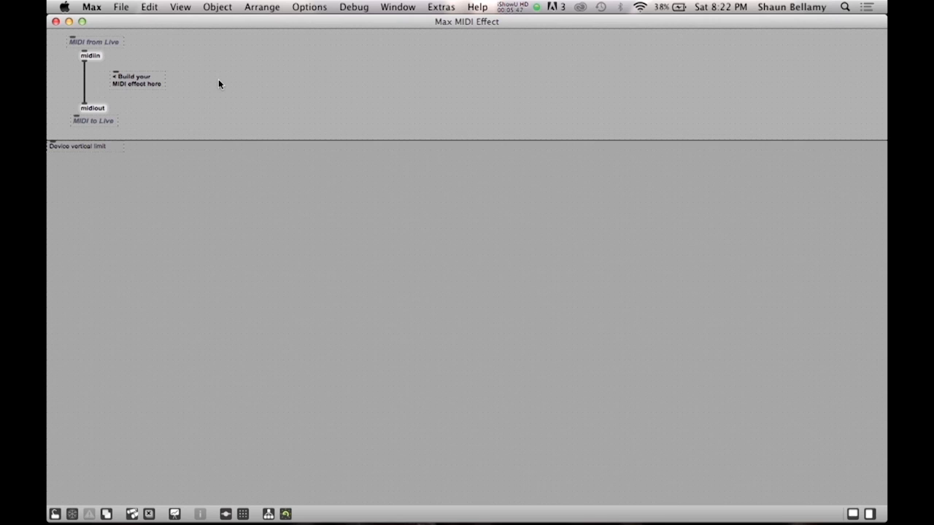
- Move midiout and its MIDI to Live label far down and delete the 'Build your MIDI effect here' comment
left_click_drag(92, 108, 98, 286)
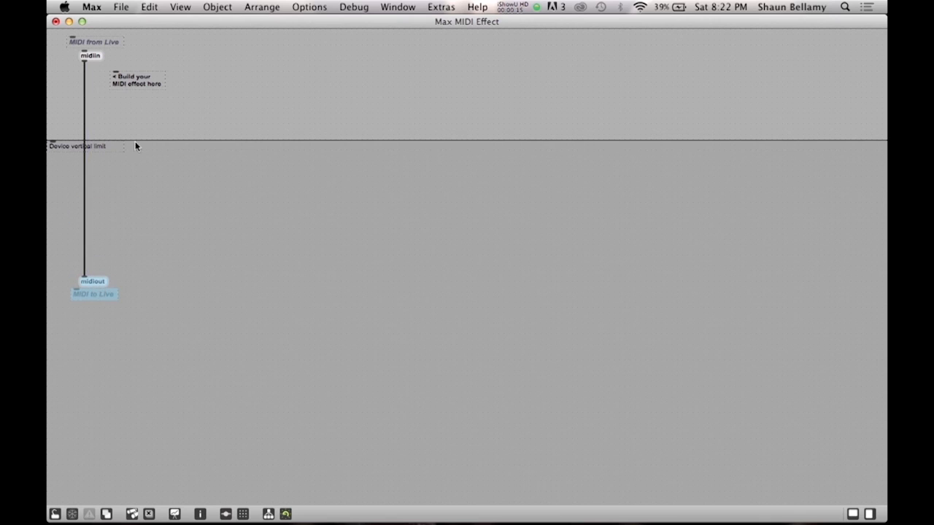
left_click(144, 84)
key("Delete")
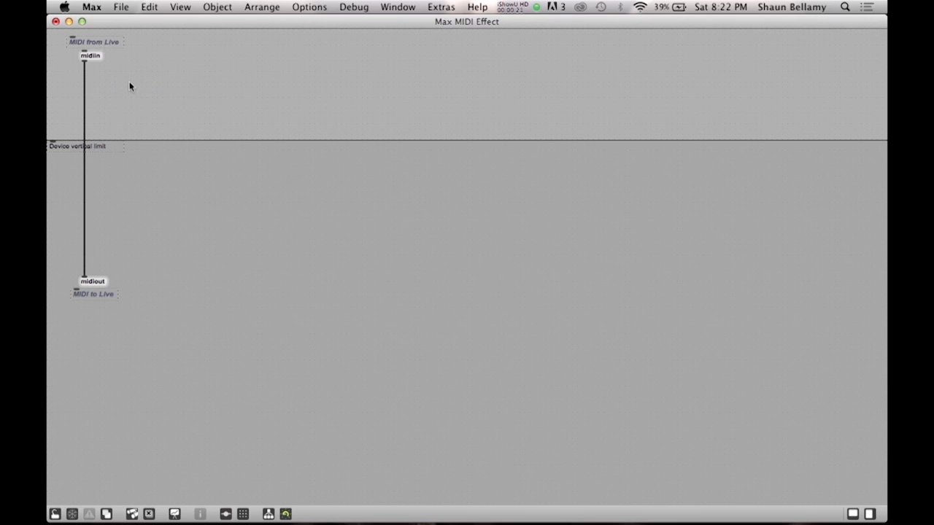
- Create a midiparse object below midiin and connect midiin's output into it
double_click(132, 86)
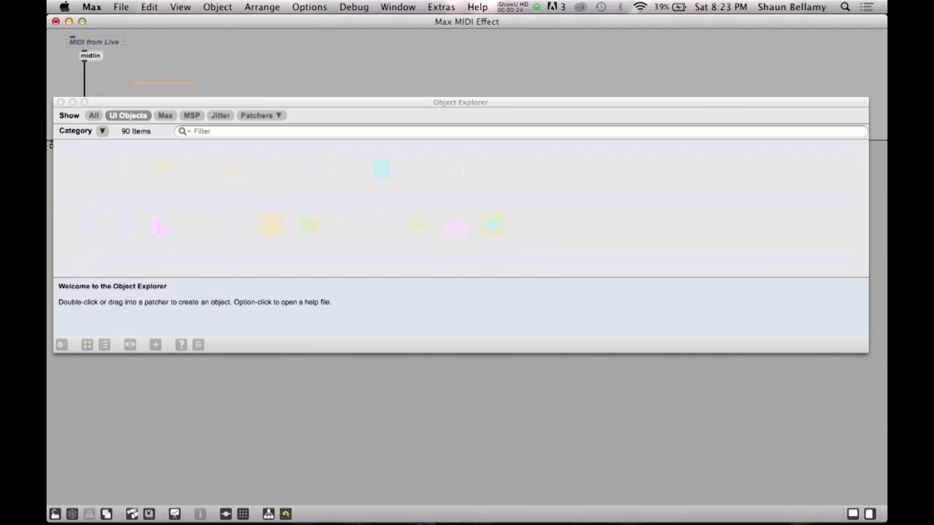
type("midipa")
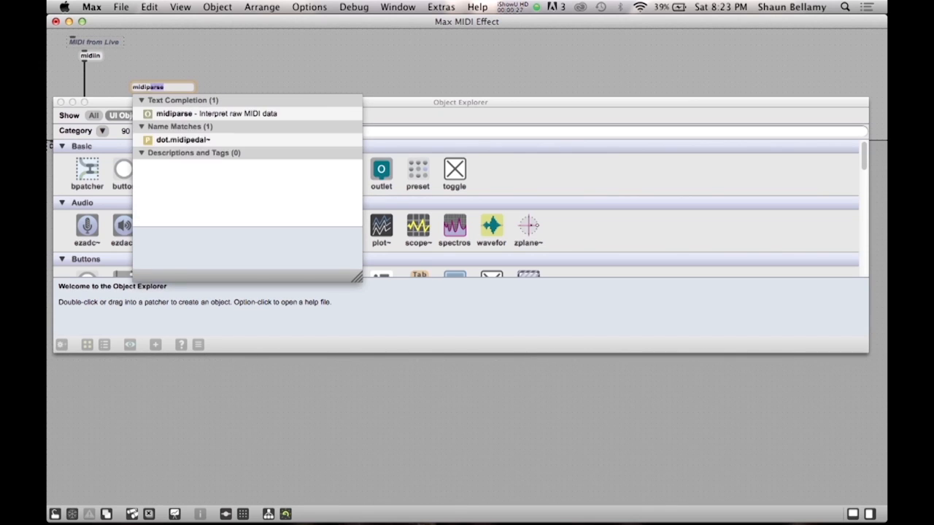
type("rse")
key("Down")
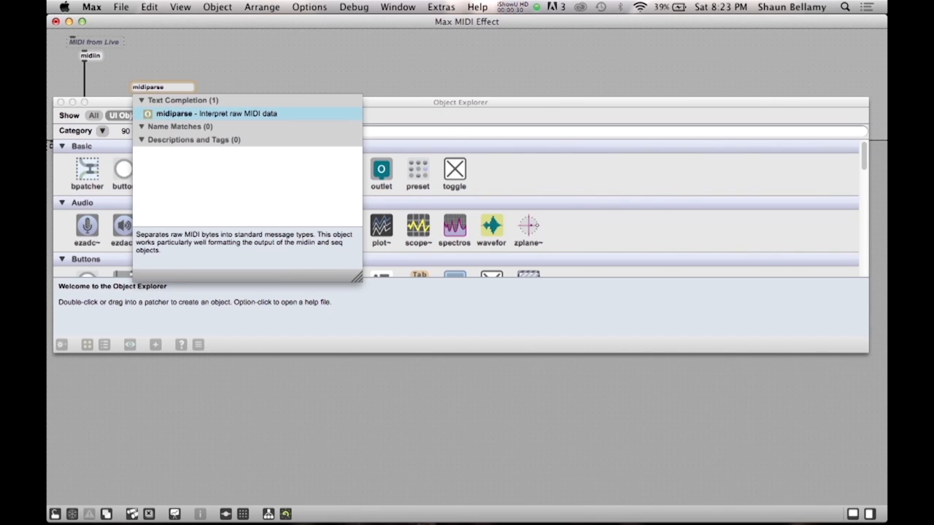
key("Return")
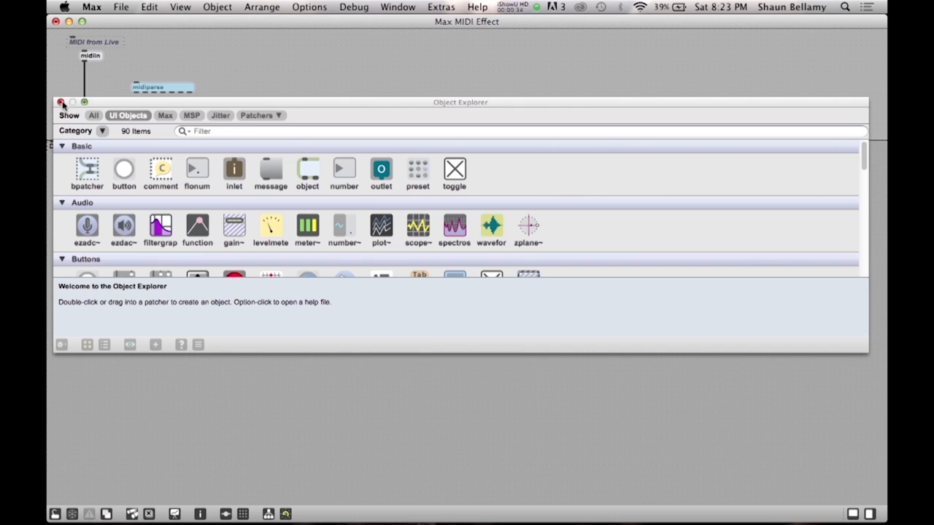
left_click(61, 102)
left_click_drag(170, 89, 159, 76)
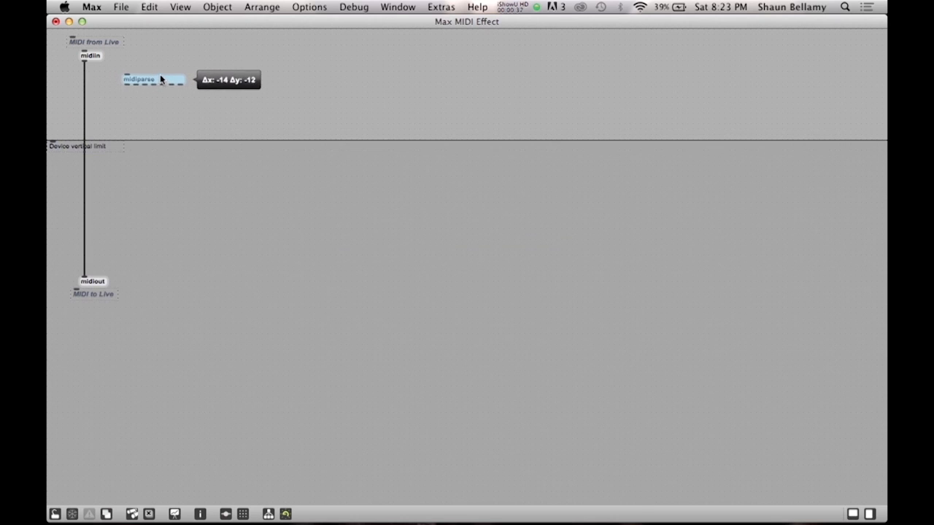
left_click_drag(85, 62, 125, 74)
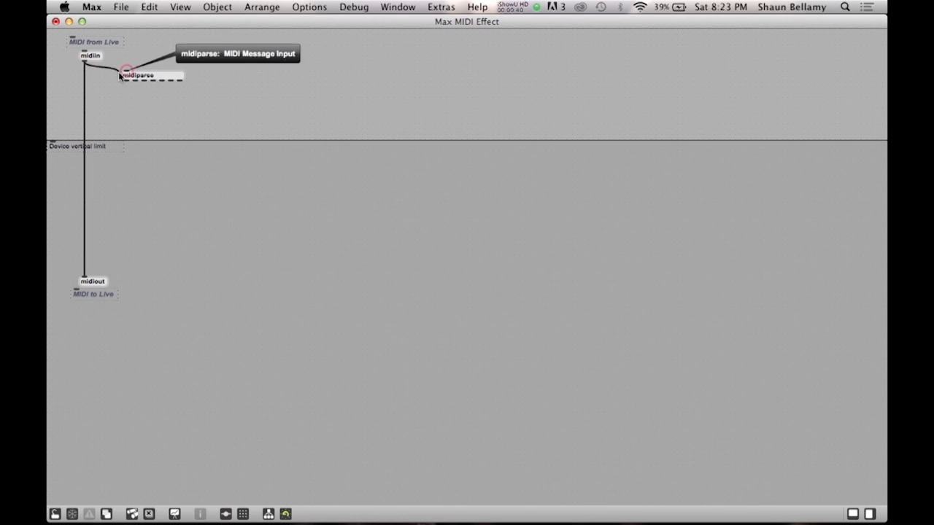
- Create midiformat above midiout, widen both objects, wire midiformat into midiout and delete the direct midiin-to-midiout cord
double_click(184, 111)
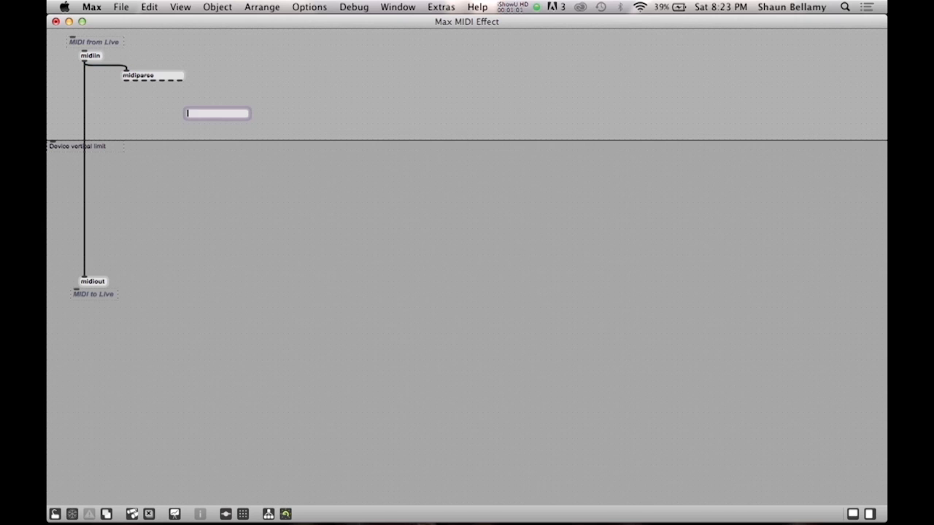
type("midiformat")
key("Return")
left_click_drag(211, 113, 145, 204)
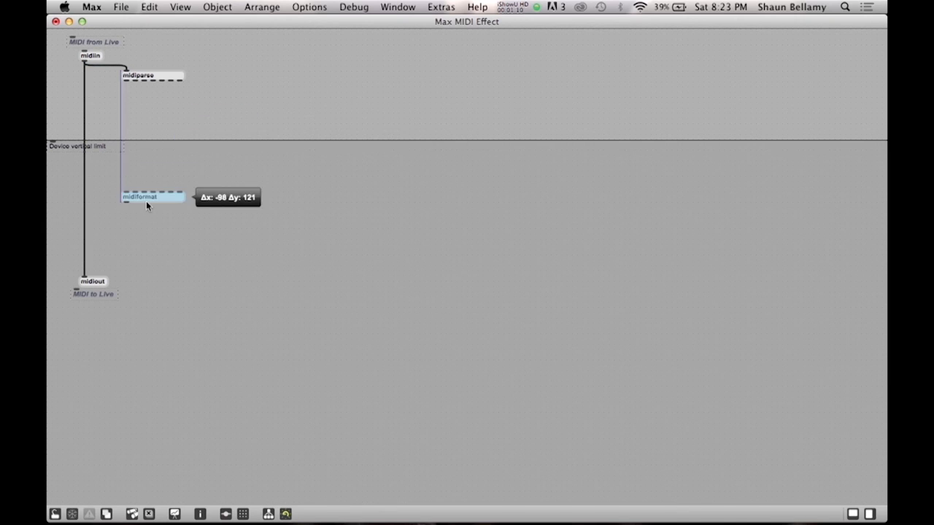
left_click(185, 75)
left_click_drag(184, 75, 230, 76)
left_click_drag(185, 203, 230, 203)
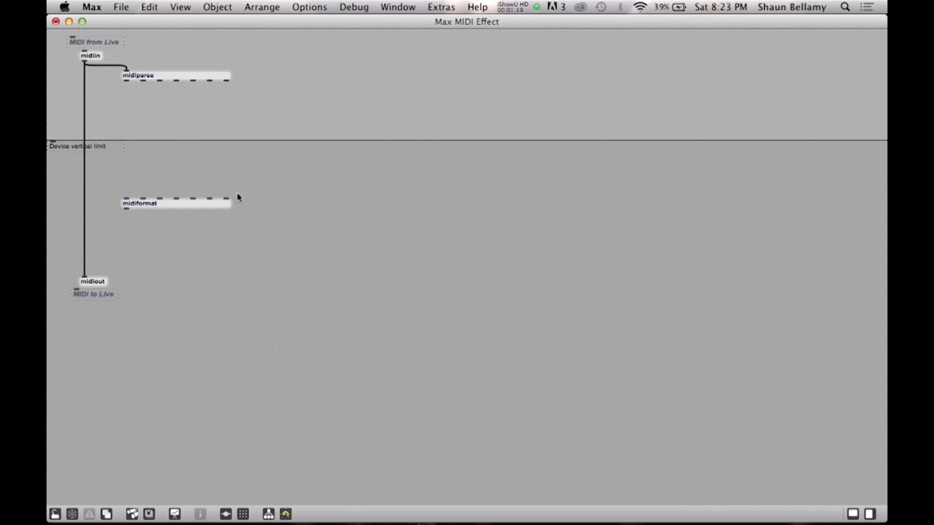
left_click_drag(125, 212, 85, 274)
left_click(84, 167)
key("Delete")
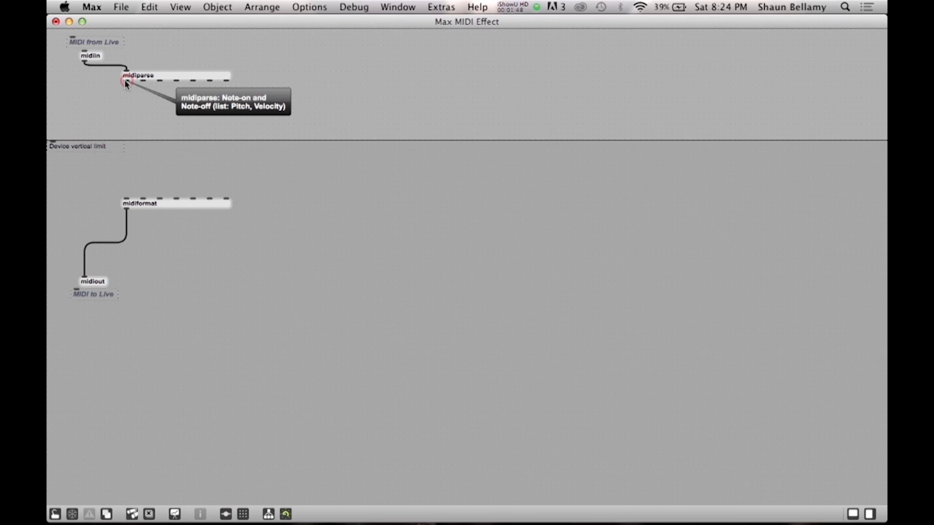
- Create an unpack 0 0 object and place it just under midiparse
double_click(125, 112)
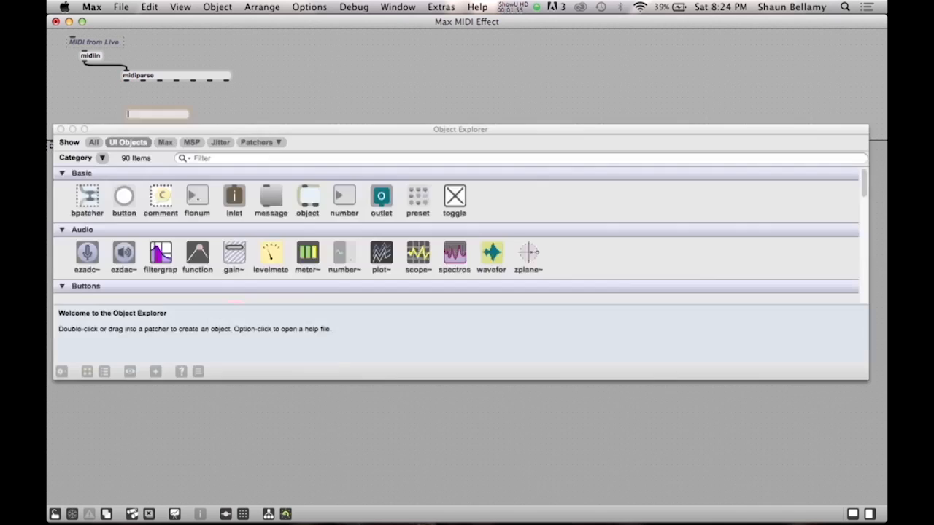
type("unpack 0 0")
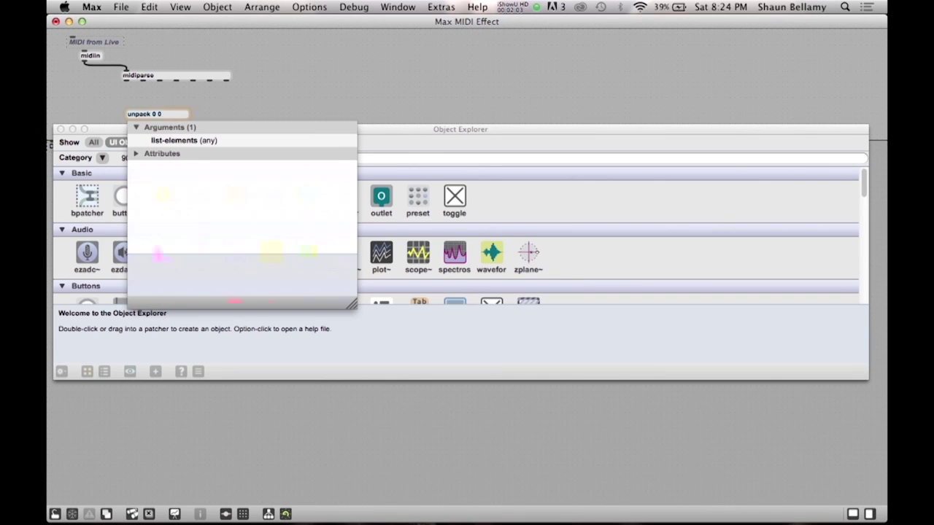
key("Return")
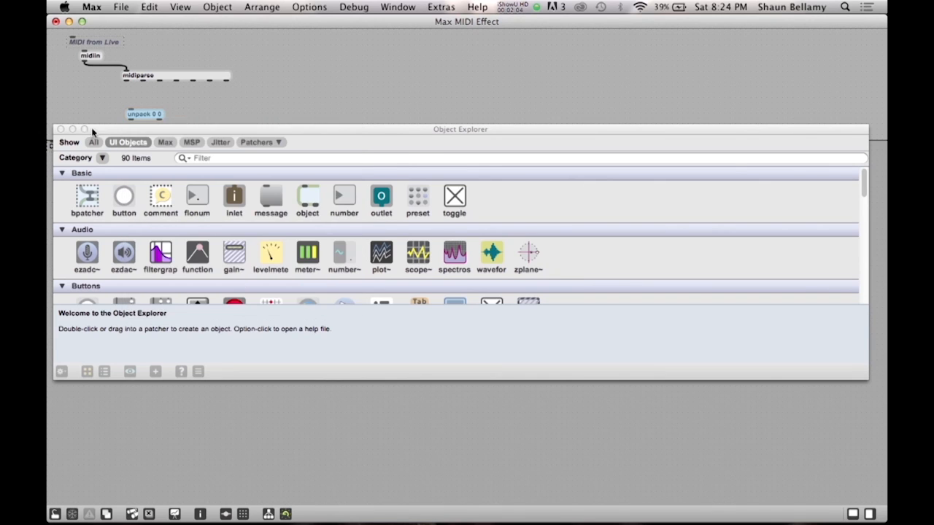
left_click(58, 129)
mouse_move(149, 114)
left_mouse_down()
mouse_move(148, 99)
mouse_move(125, 93)
left_mouse_up()
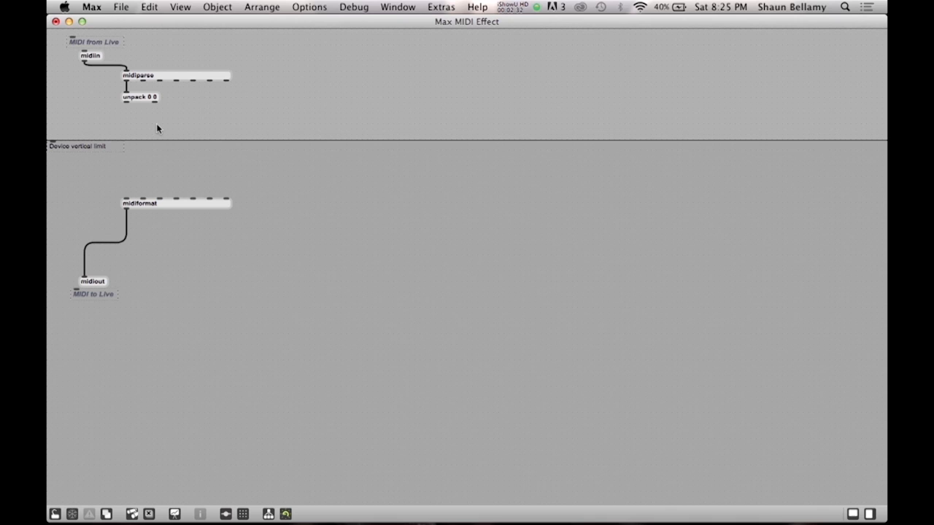
- Create a + 4 object and place it just under unpack 0 0
double_click(156, 129)
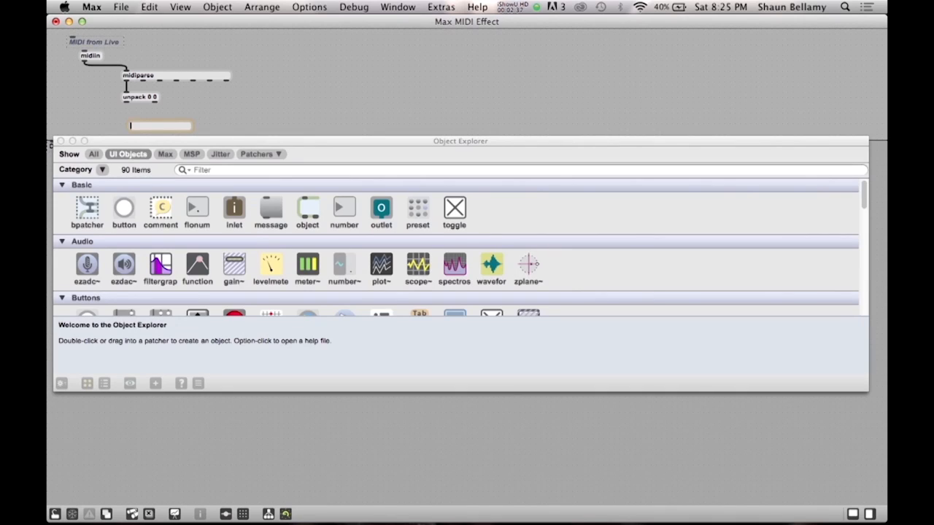
type("+ 4")
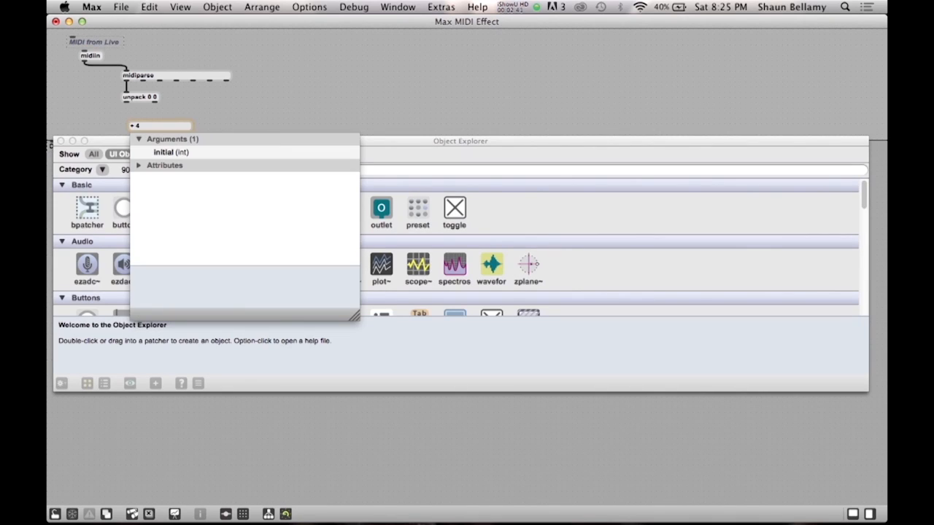
key("Return")
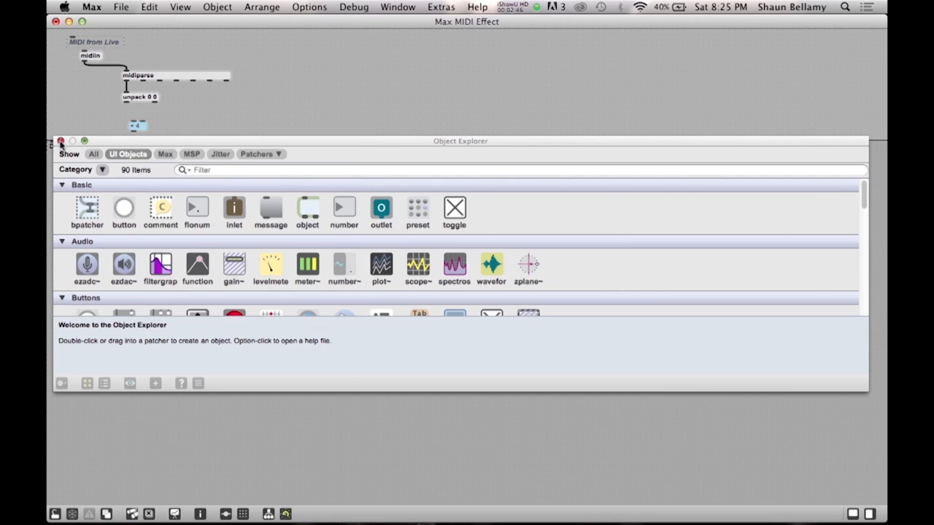
left_click(59, 141)
left_click_drag(141, 129, 127, 111)
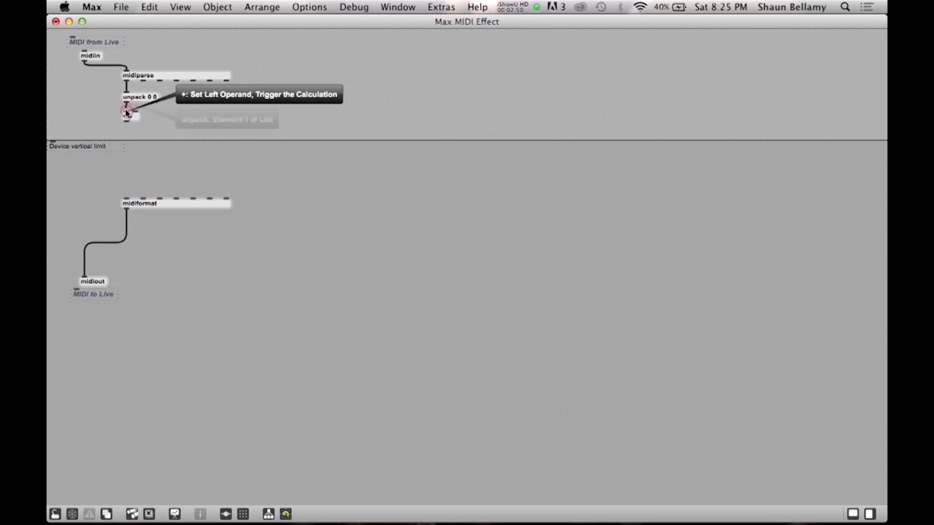
- Create a pack 0 0 object and place it under + 4
double_click(130, 157)
type("pack")
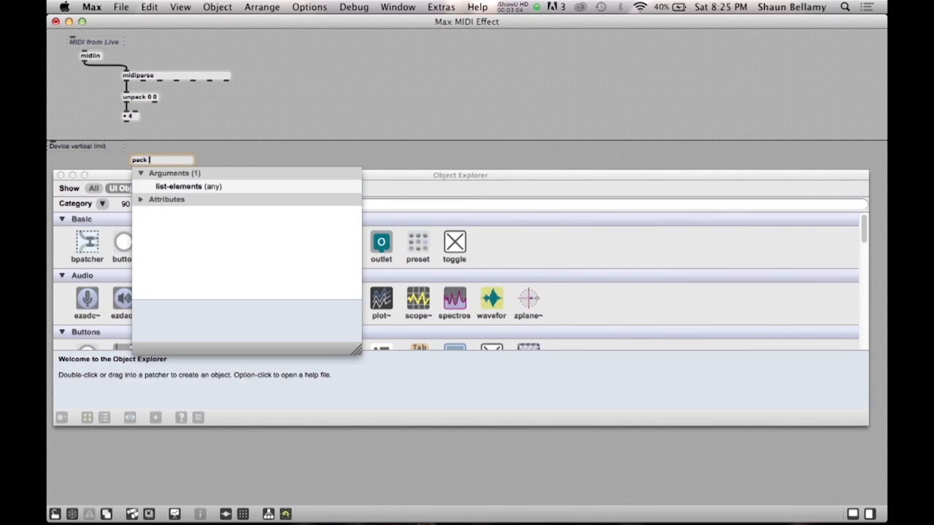
type(" 0")
key("Return")
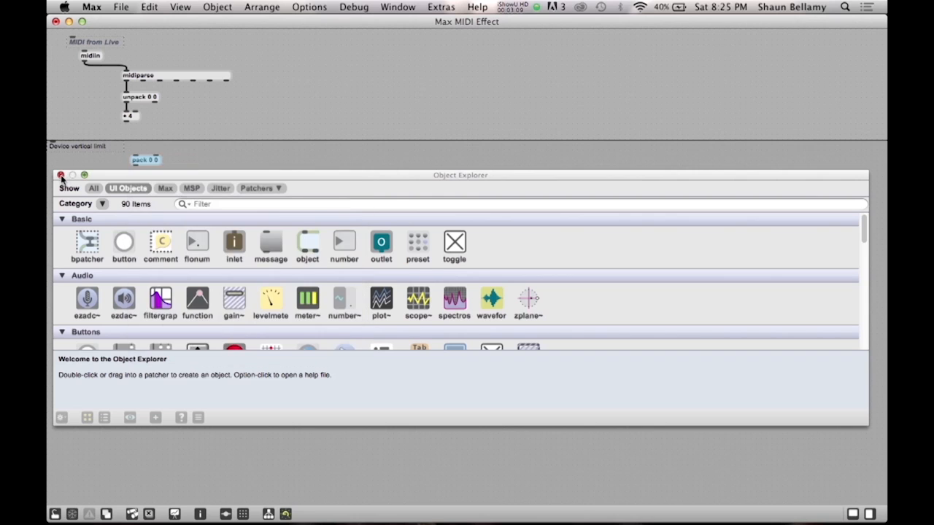
left_click(62, 174)
mouse_move(148, 161)
left_mouse_down()
mouse_move(140, 134)
mouse_move(126, 132)
left_mouse_up()
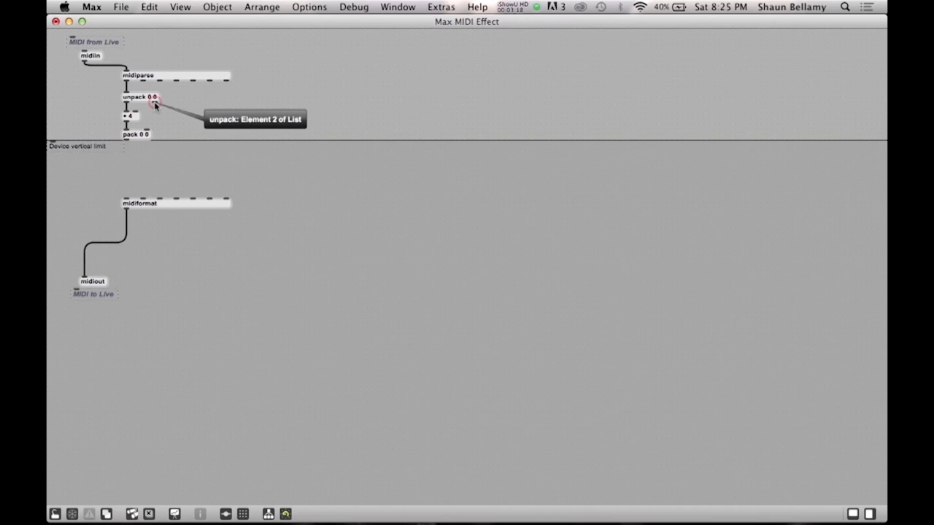
- Wire unpack's second outlet into pack's second inlet and pack's output into midiformat
left_click_drag(154, 102, 150, 134)
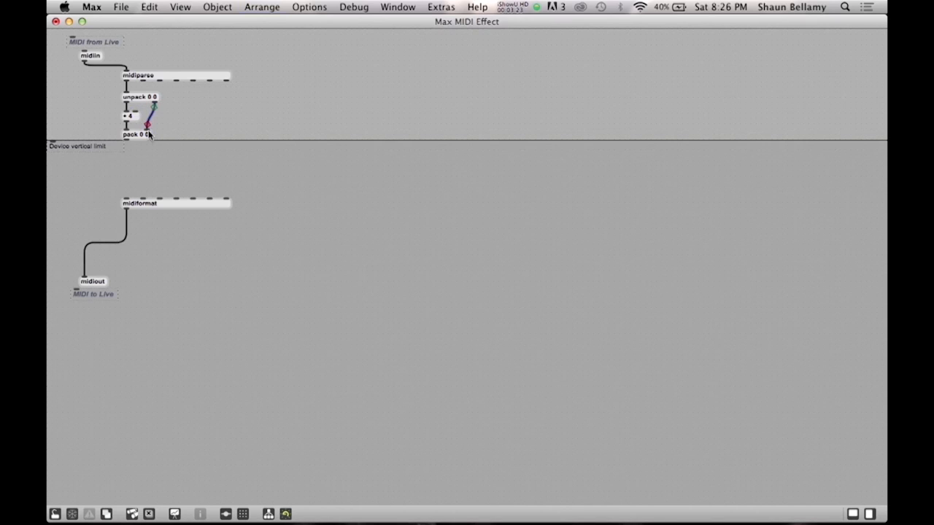
left_click(160, 175)
left_click_drag(126, 140, 127, 199)
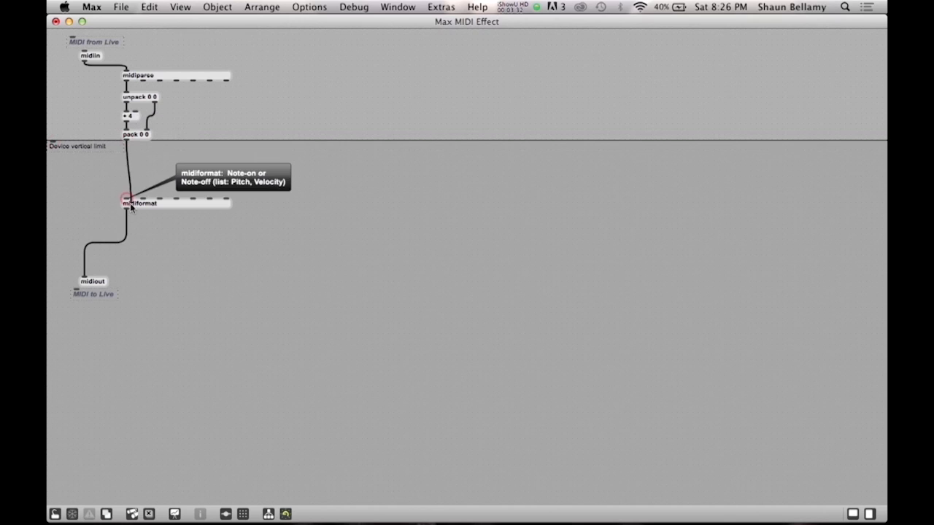
left_click(194, 115)
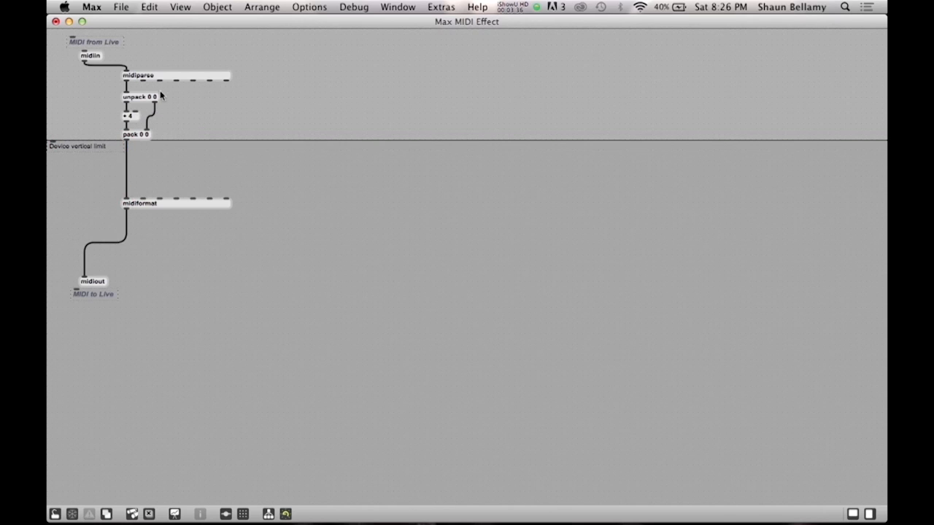
- Wire midiparse's poly pressure, controller, program, aftertouch, pitch bend and channel outlets into the matching midiformat inlets
left_click_drag(144, 82, 144, 197)
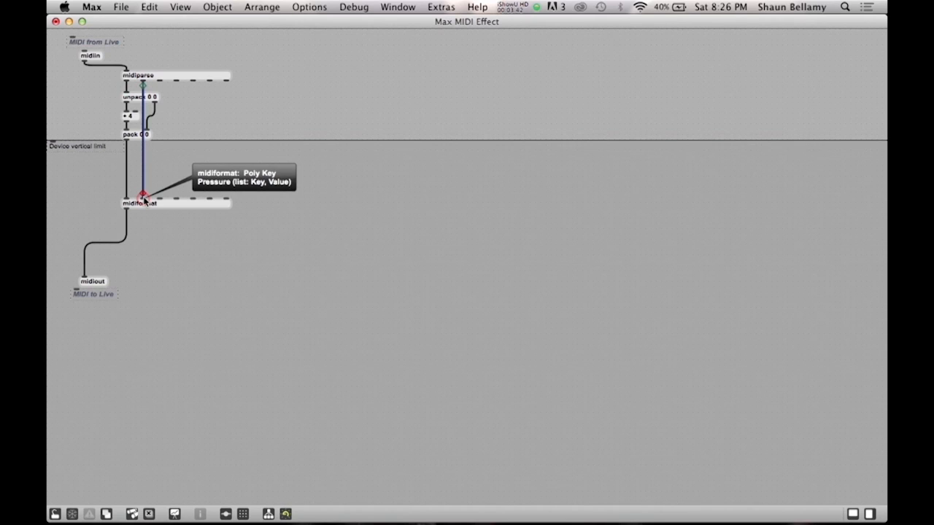
left_click_drag(160, 83, 159, 195)
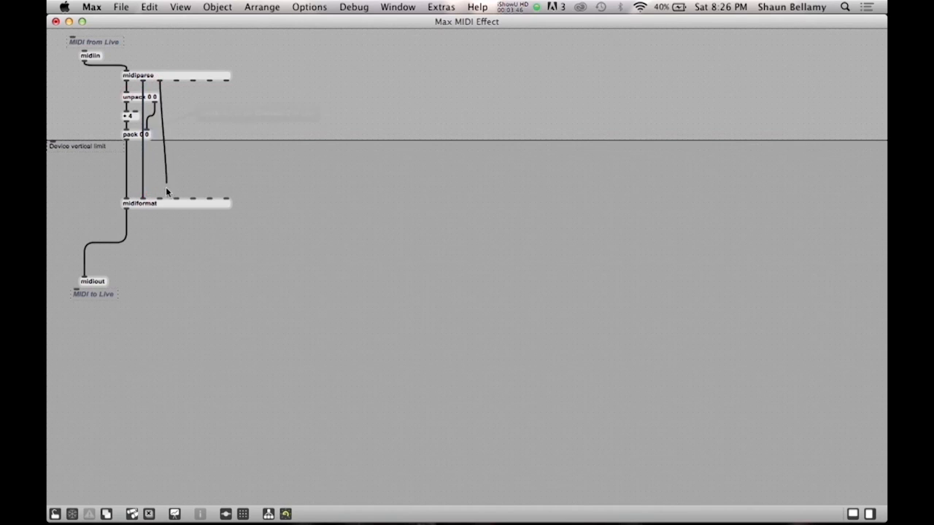
left_click_drag(176, 81, 175, 195)
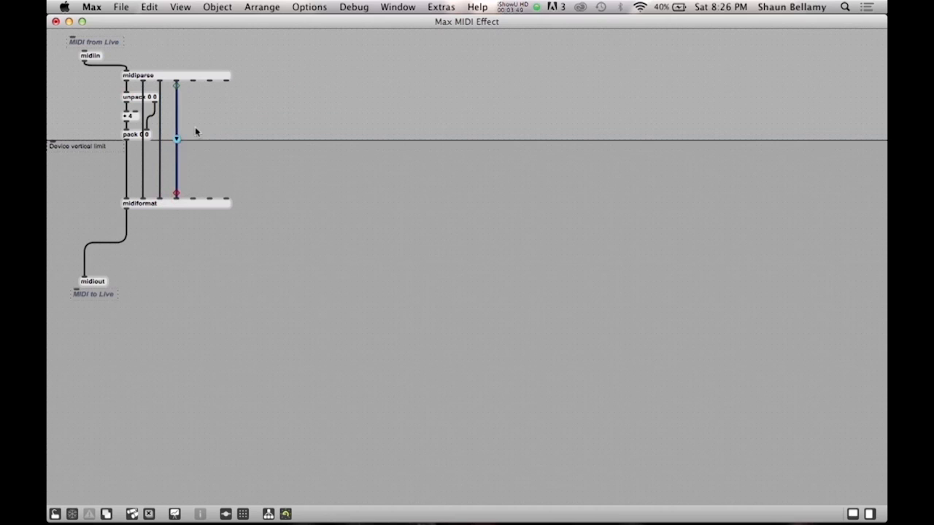
left_click_drag(194, 85, 193, 195)
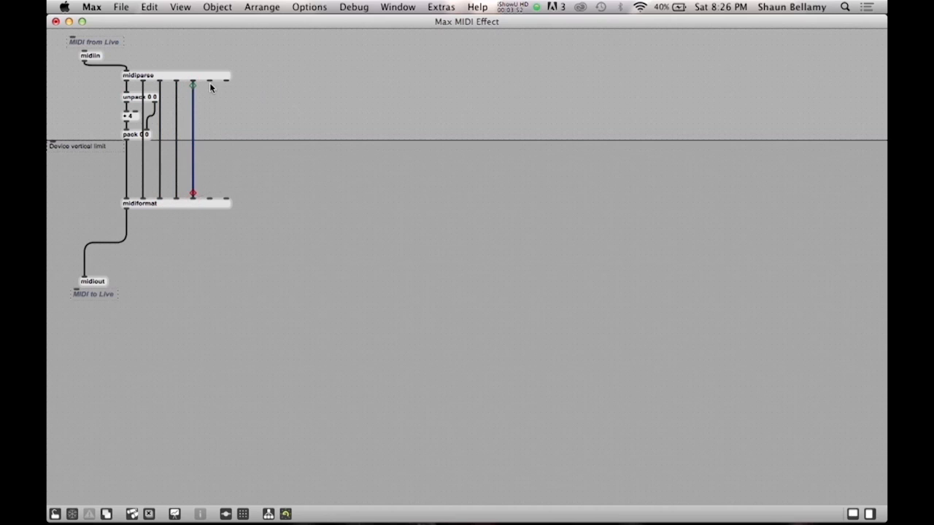
left_click_drag(209, 82, 210, 196)
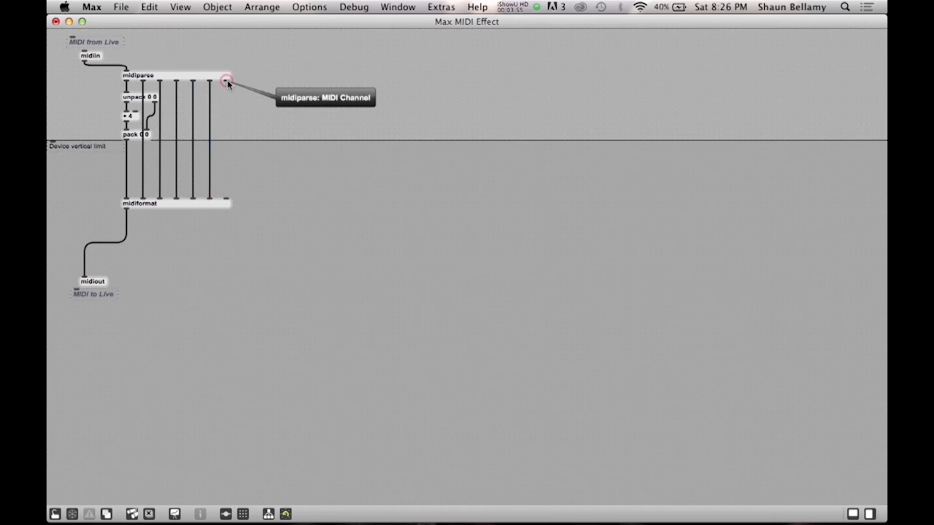
left_click_drag(226, 81, 227, 196)
- Route all patch cords into tidy segmented paths, then connect midiparse's note output directly to midiformat's first inlet
key("cmd+a")
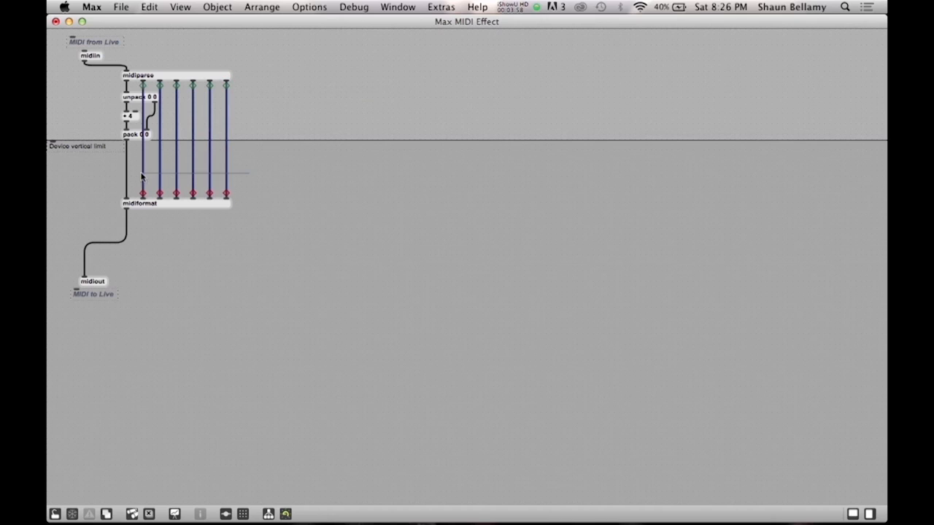
key("super+shift+r")
left_click(288, 212)
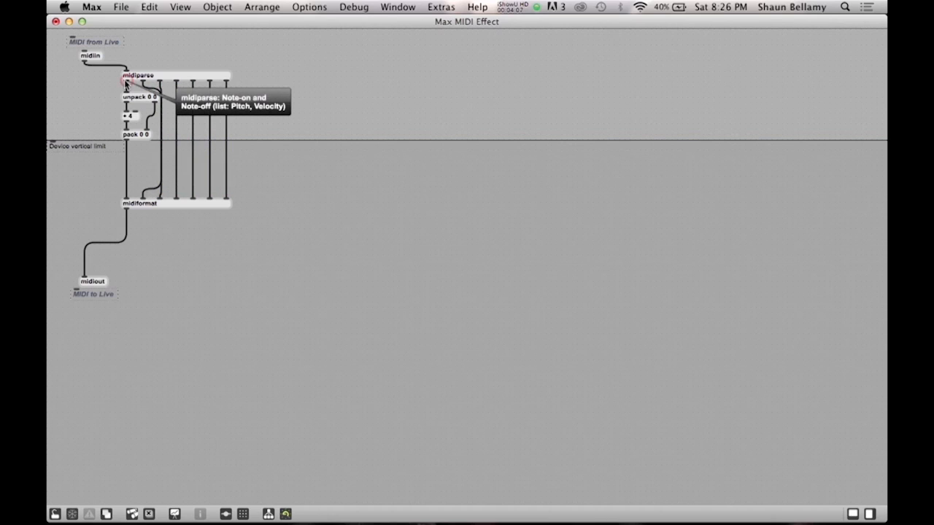
left_click_drag(126, 84, 126, 197)
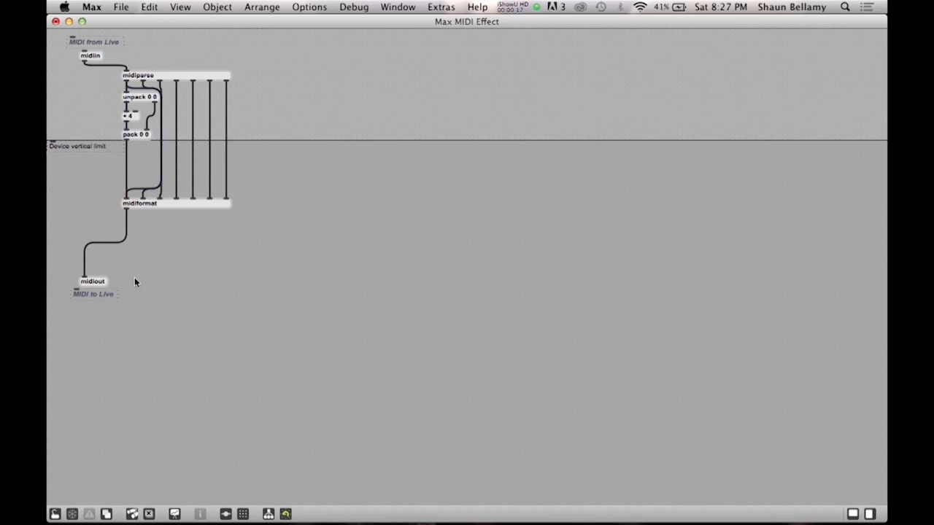
- Save the patch as MIDI_Harmonizer.amxd and close the Max editor, returning to the Live set
key("super+s")
type("MIDI")
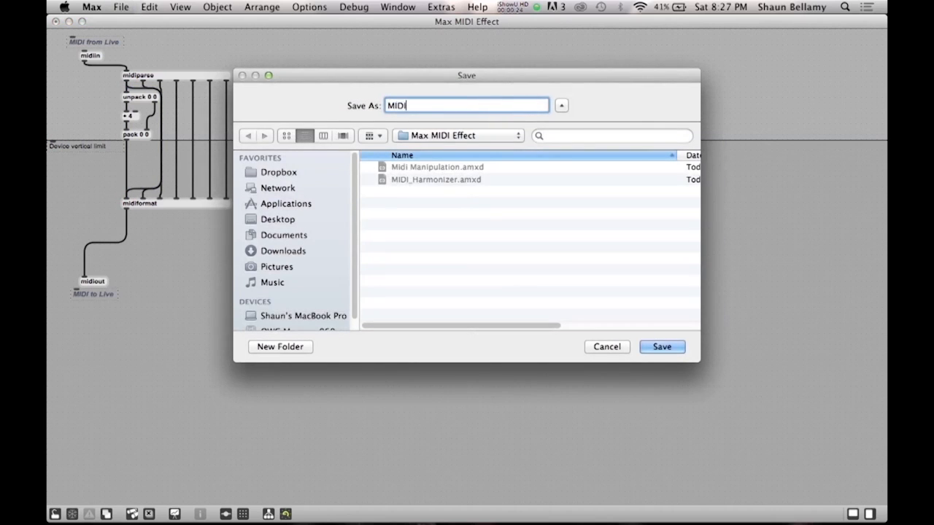
type("_Harmonizer")
key("Return")
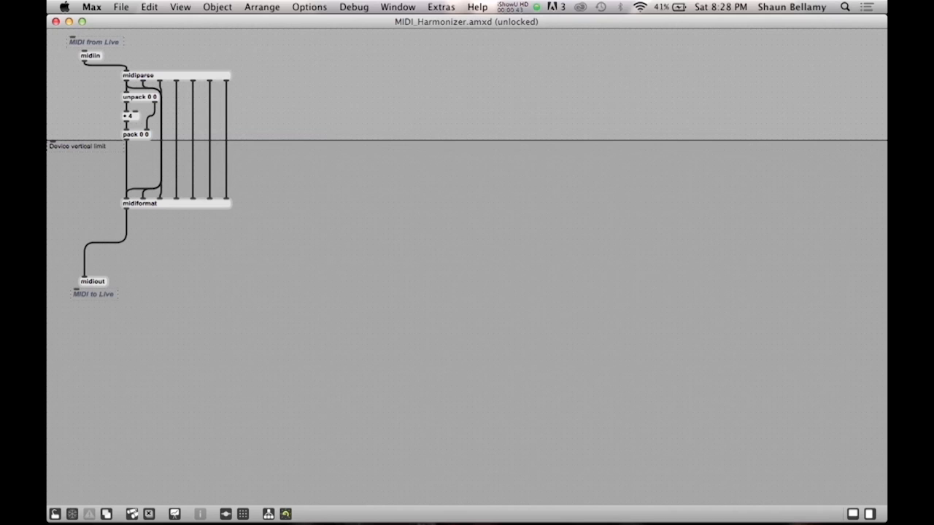
left_click(56, 21)
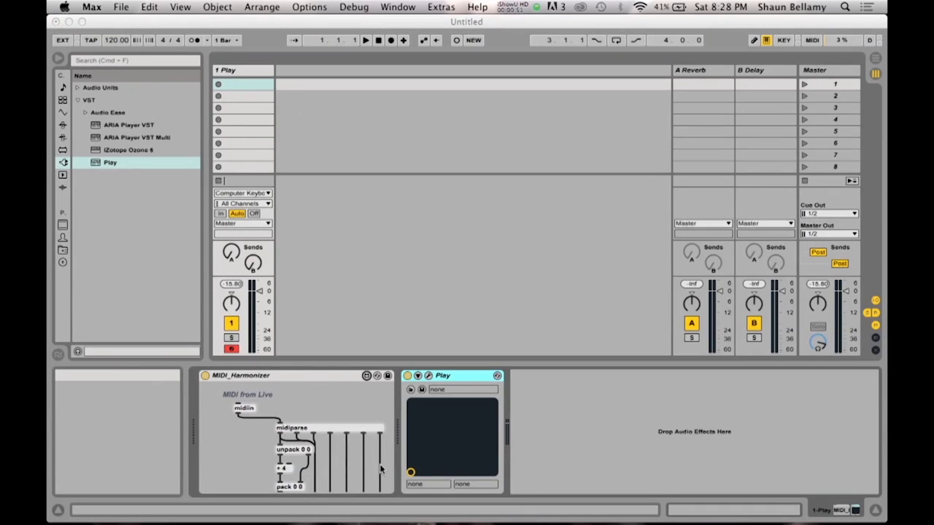
- Bring up the Play instrument window and audition a couple of Steinway piano notes
left_click(447, 378)
left_click(428, 376)
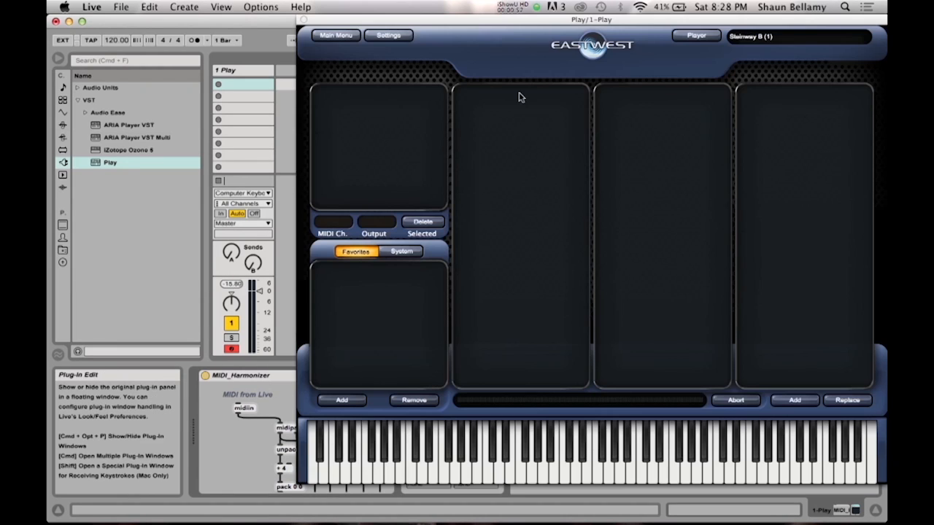
left_click_drag(500, 20, 397, 19)
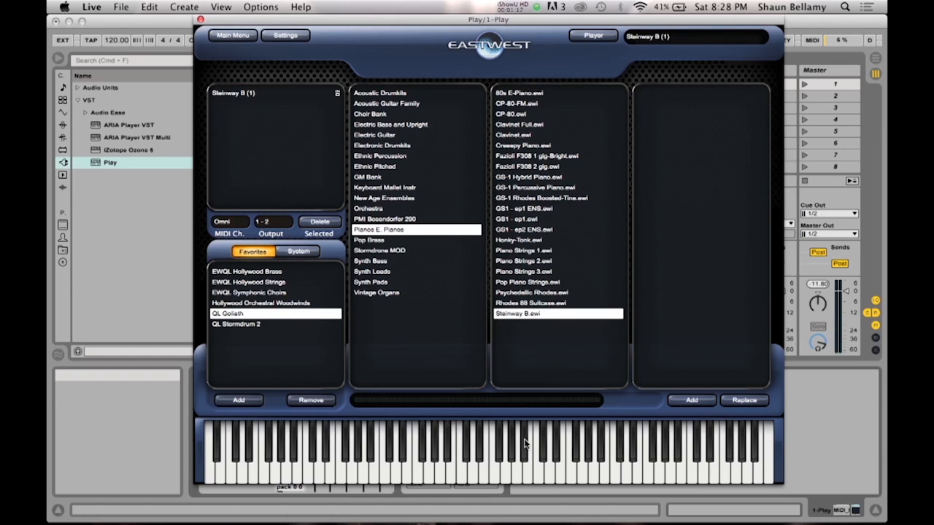
left_click(461, 474)
left_click(484, 467)
- Close the Play window and reopen the MIDI_Harmonizer device in the Max editor
left_click_drag(384, 20, 538, 21)
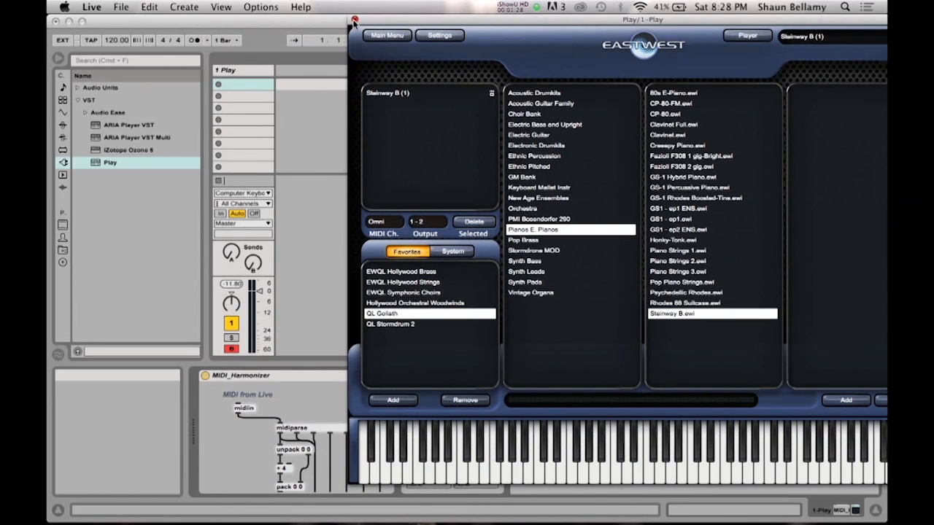
left_click(355, 20)
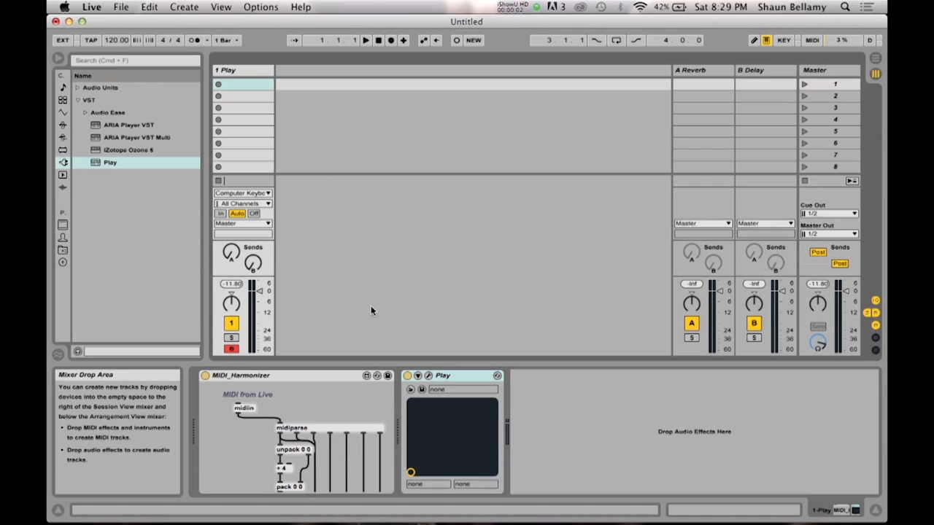
left_click(366, 375)
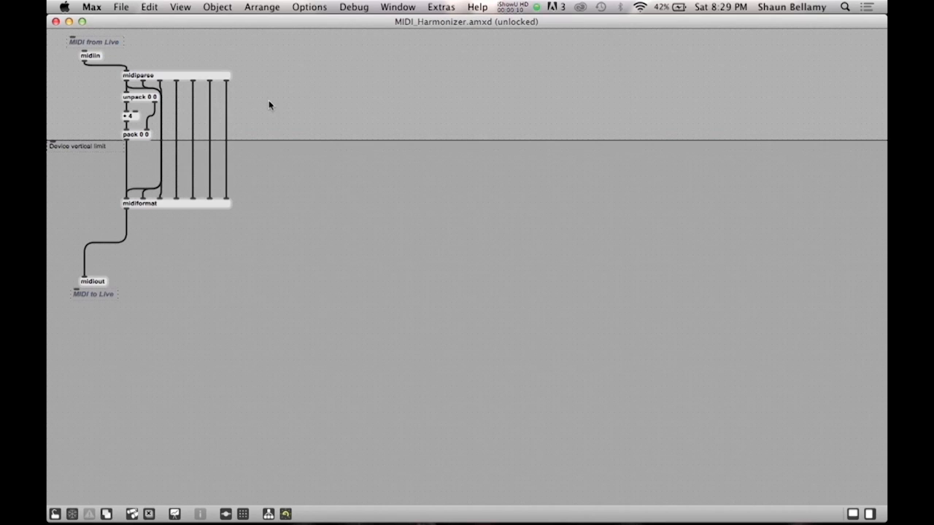
double_click(292, 70)
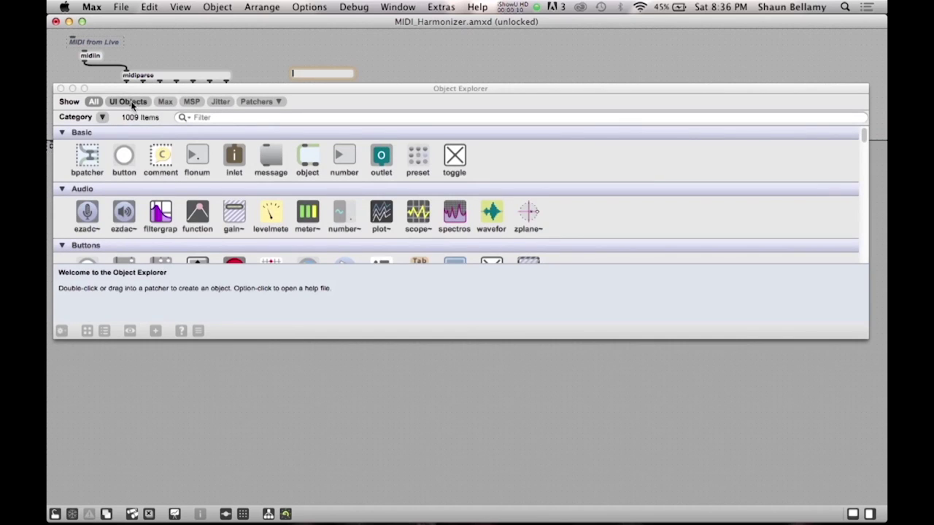
- Place a live.dial from the UI Objects list beside midiparse and bring up its inspector
left_click(132, 102)
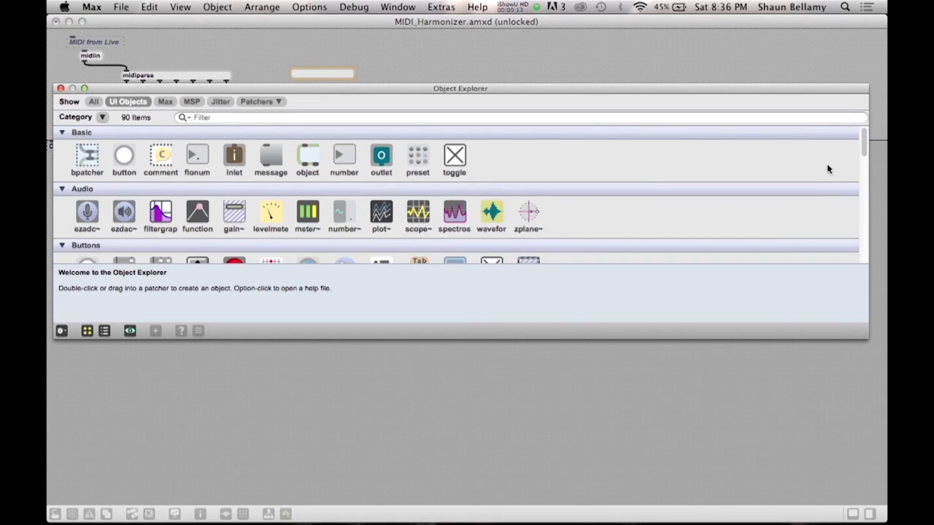
left_click_drag(865, 144, 858, 237)
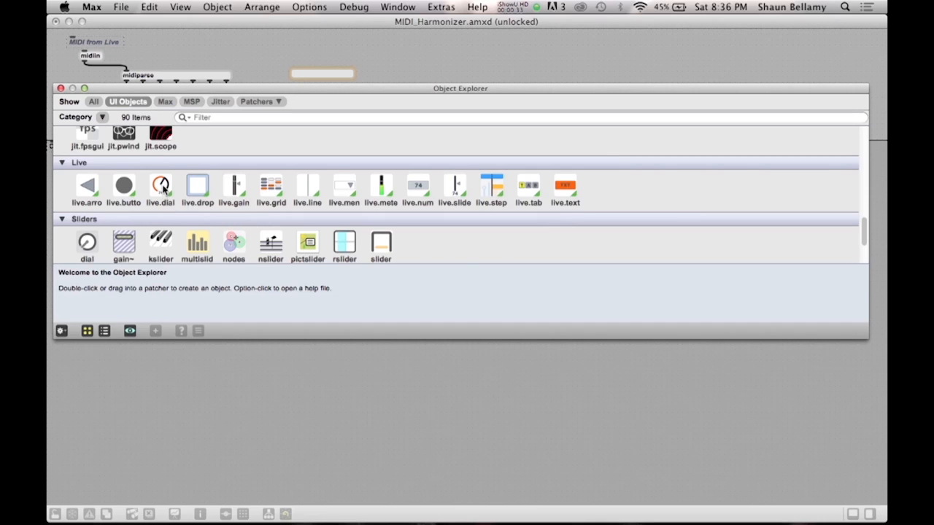
left_click(163, 187)
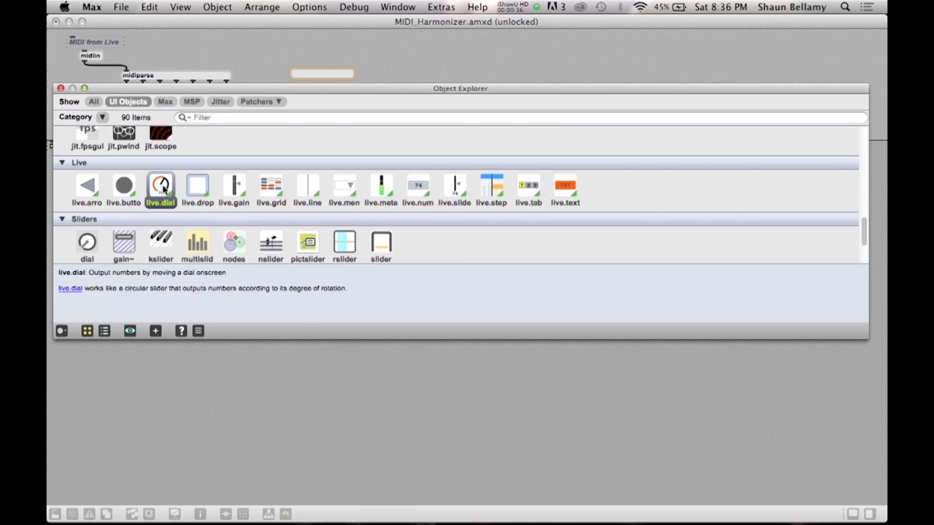
double_click(164, 187)
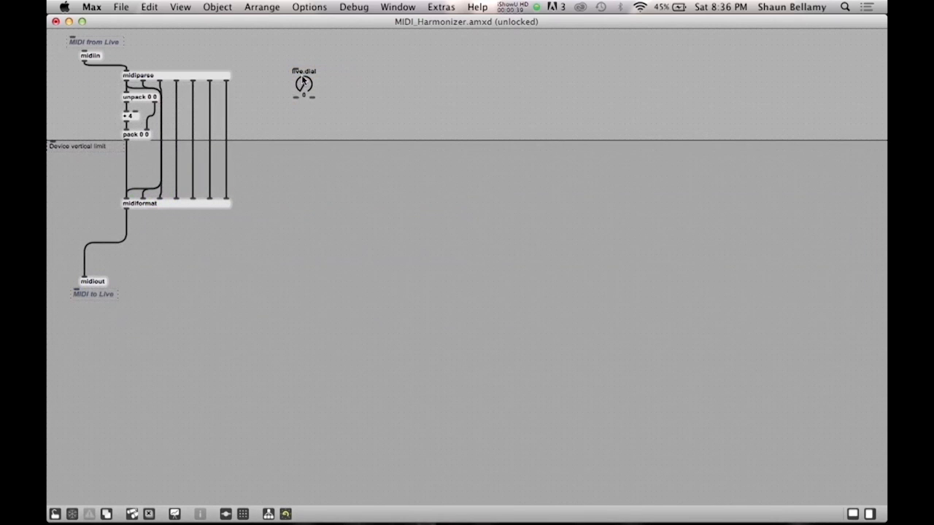
left_click_drag(303, 83, 295, 66)
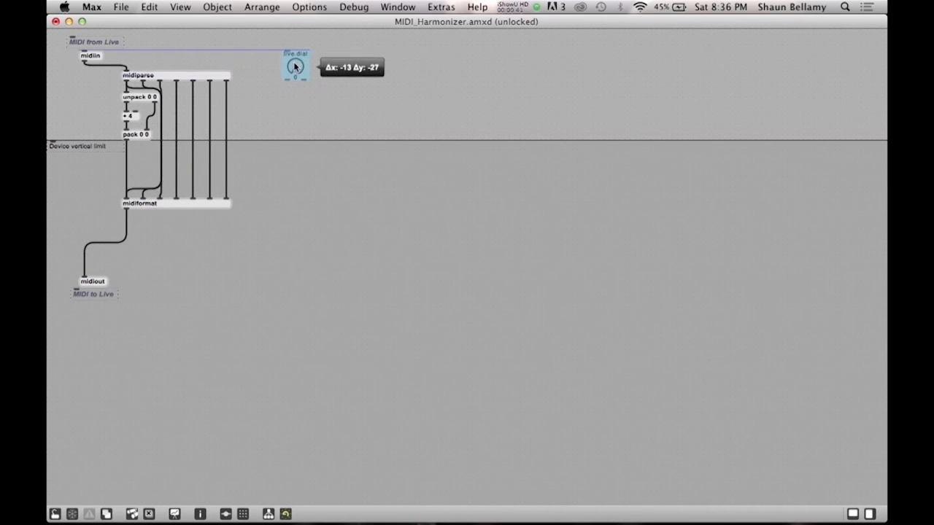
left_click_drag(296, 66, 296, 97)
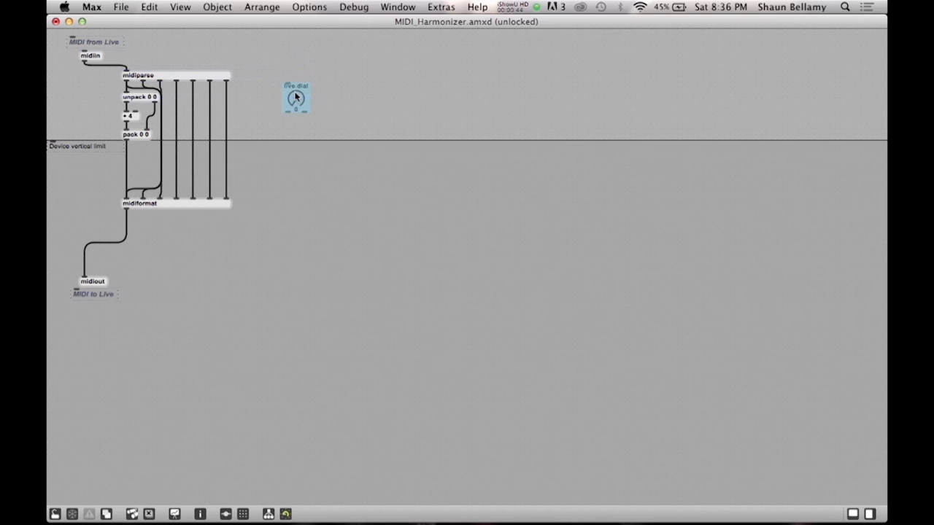
key("super+i")
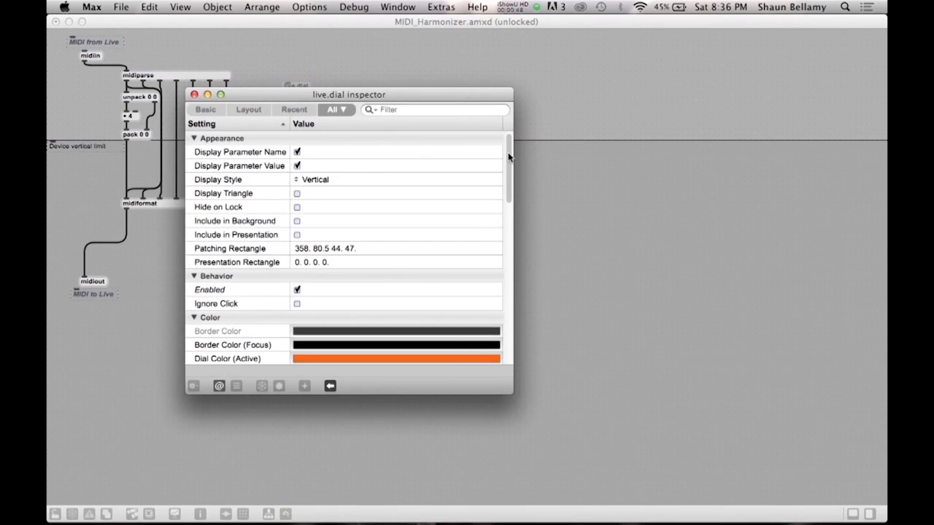
left_click_drag(508, 152, 503, 269)
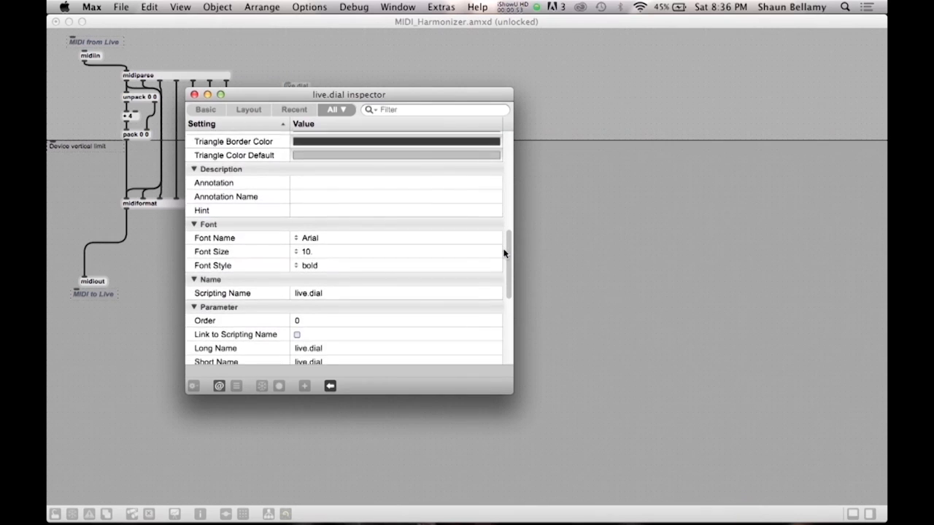
- Name the dial interval_one with short name One, type Int (0-255), range -24 24
double_click(321, 239)
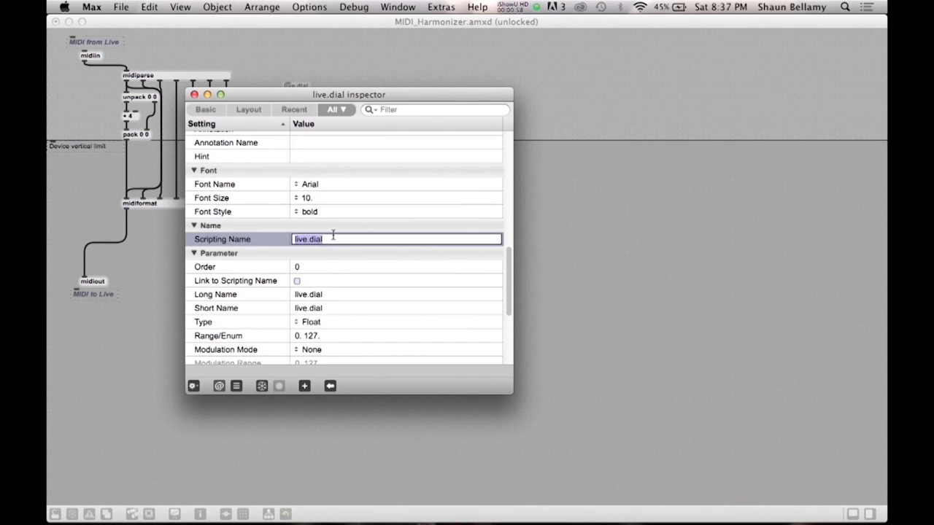
type("interval_one")
key("Return")
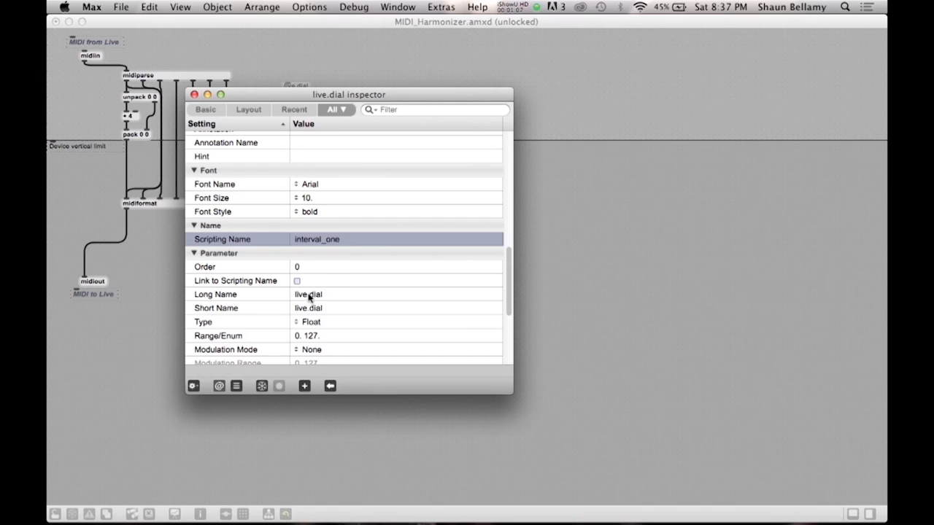
double_click(310, 298)
type("interv")
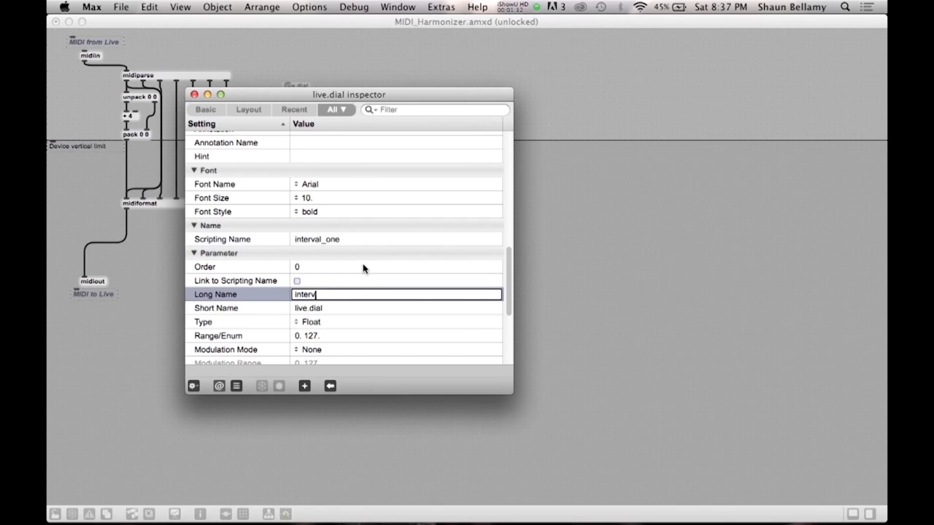
type("al_one")
key("Return")
double_click(310, 309)
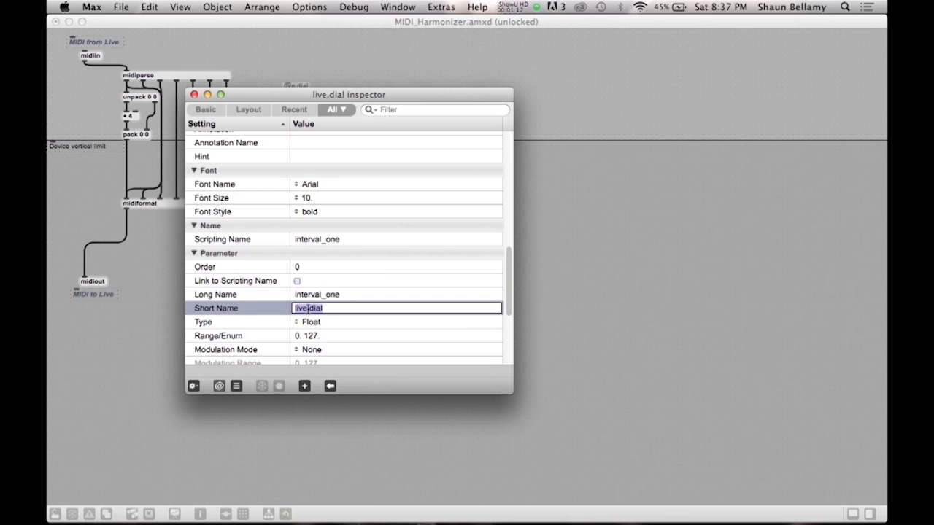
type("One")
key("Return")
scroll(503, 270, "down", 5)
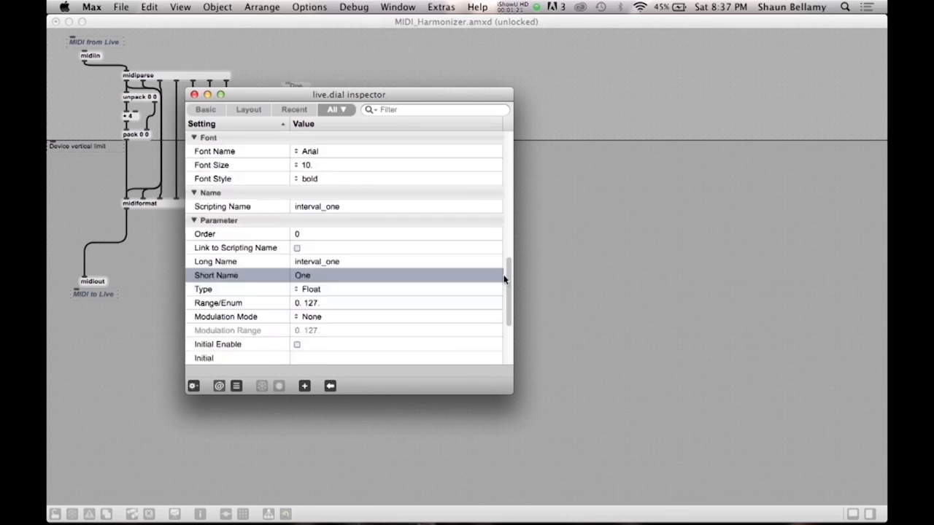
scroll(503, 270, "down", 5)
left_click(306, 179)
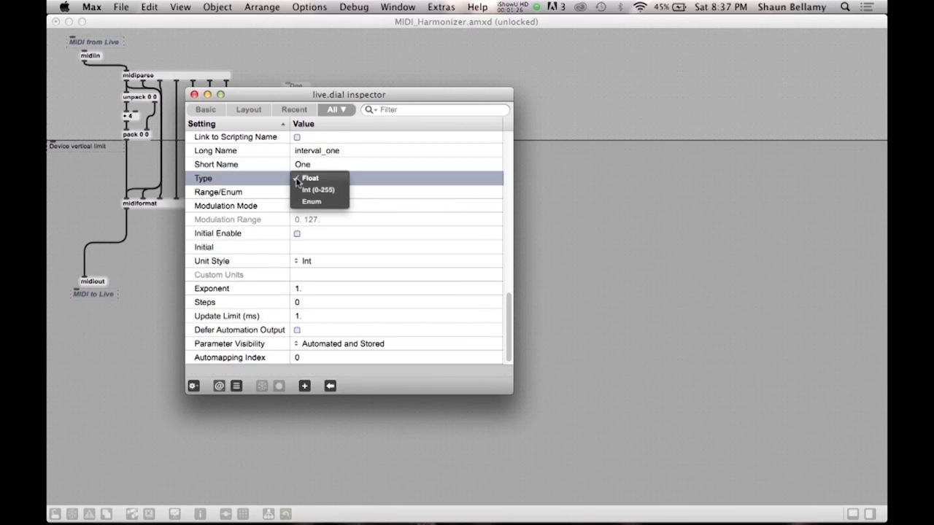
left_click(305, 191)
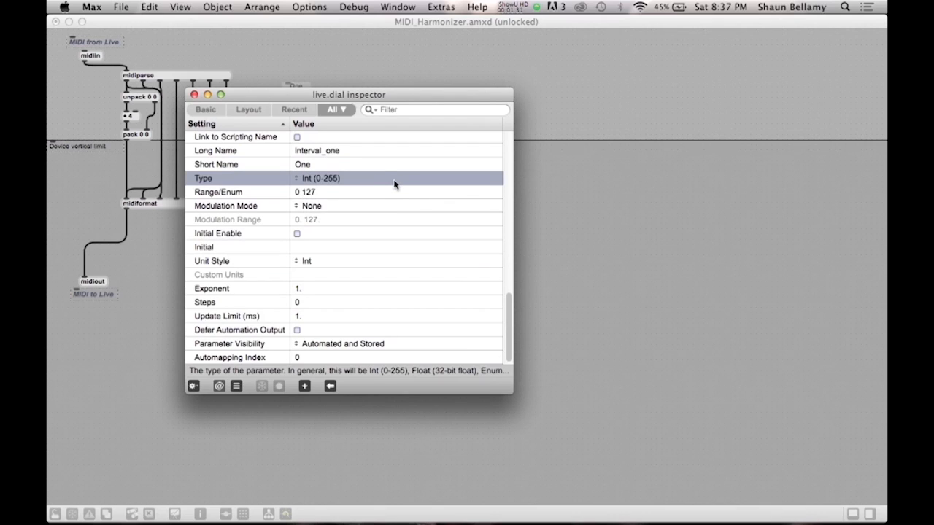
double_click(308, 192)
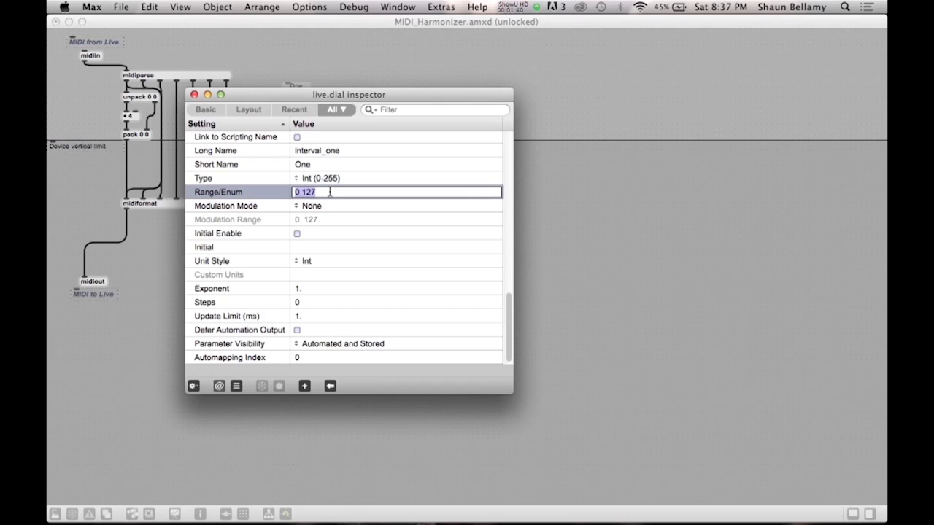
type("-24 24")
key("Return")
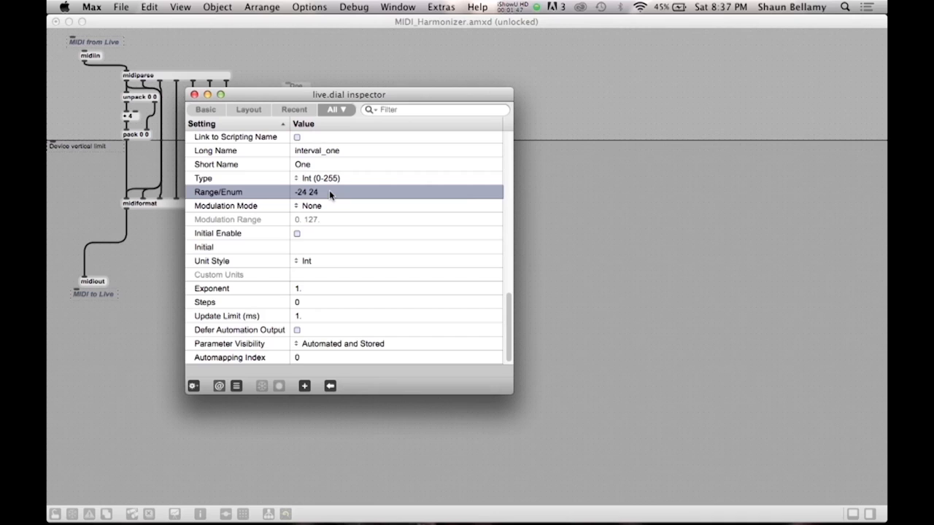
- Move the + 4 object under the One dial, wire the dial to its right inlet, and change it to + 0
left_click(194, 95)
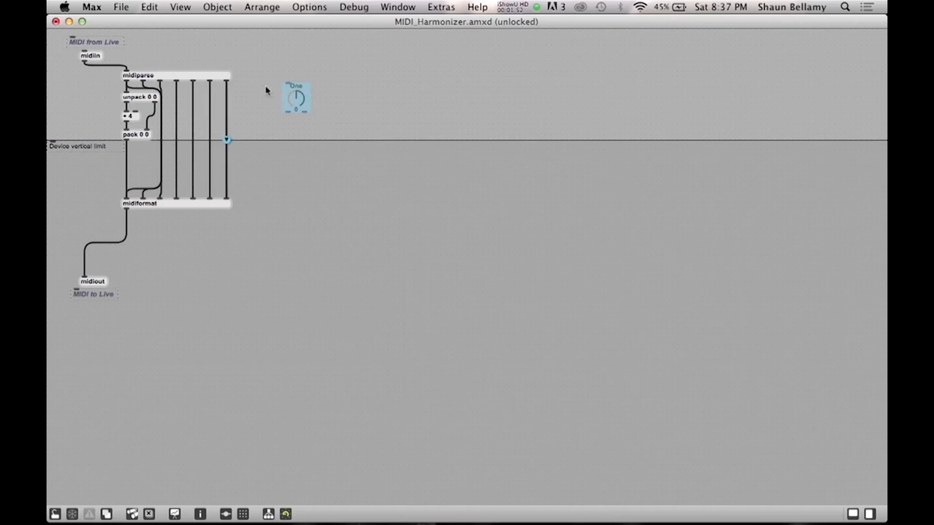
key("super+e")
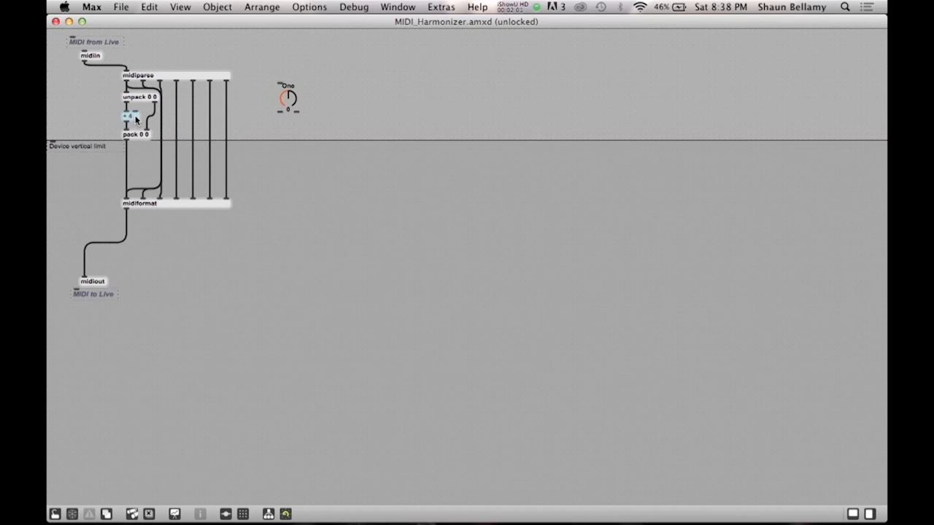
left_click_drag(129, 115, 292, 129)
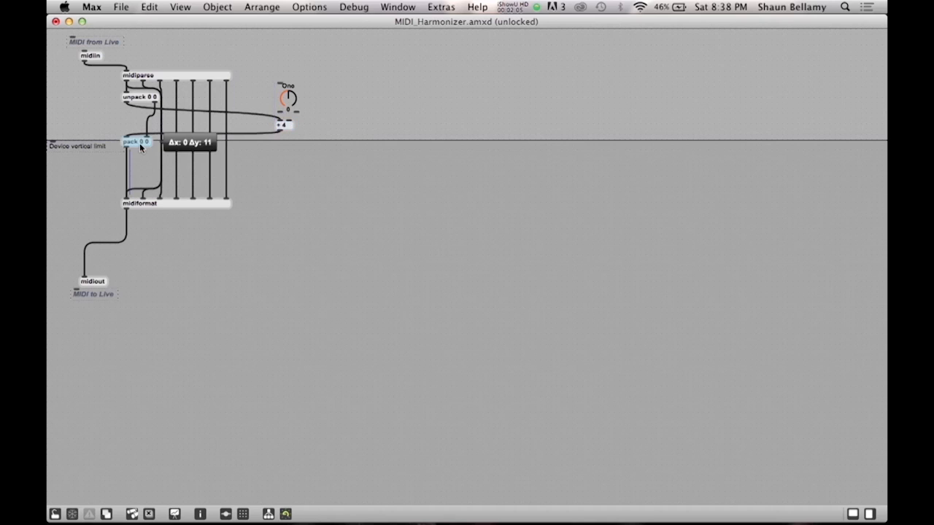
left_click_drag(137, 135, 136, 146)
left_click_drag(288, 98, 288, 93)
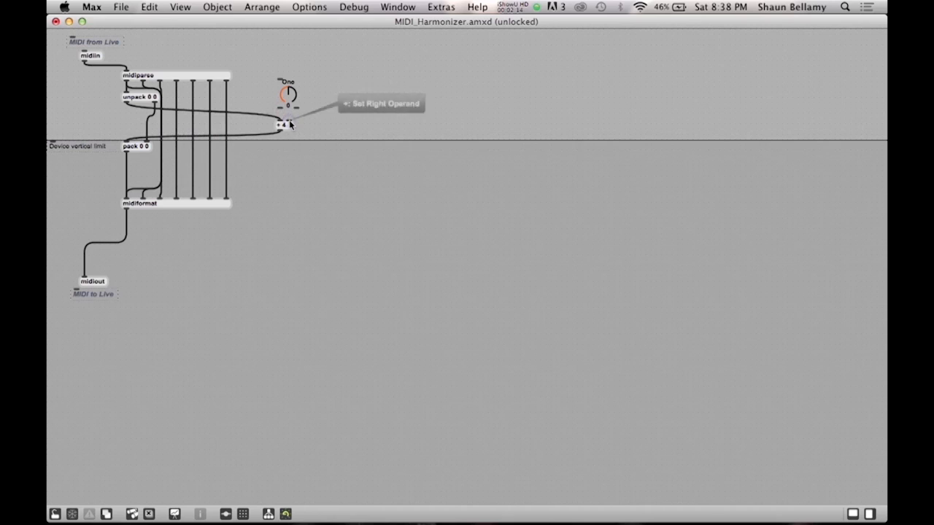
left_click_drag(282, 111, 289, 120)
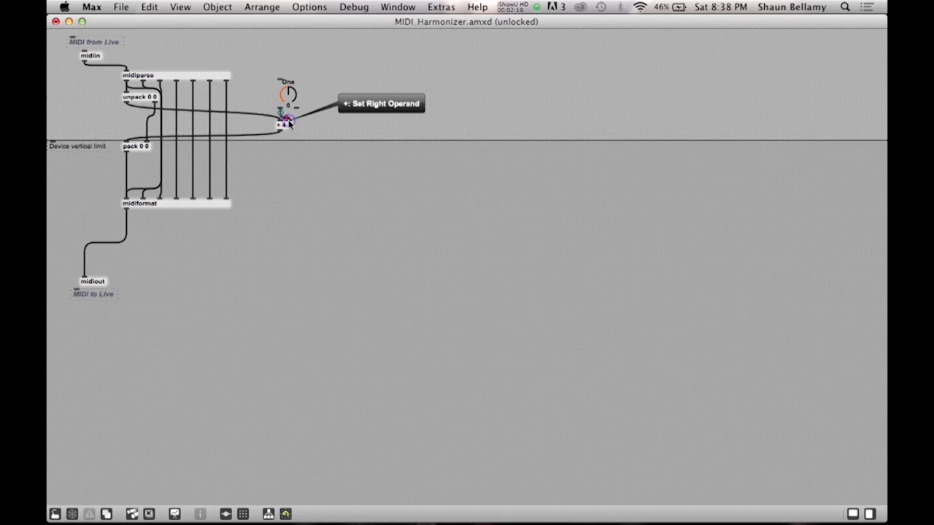
left_click(285, 125)
double_click(286, 126)
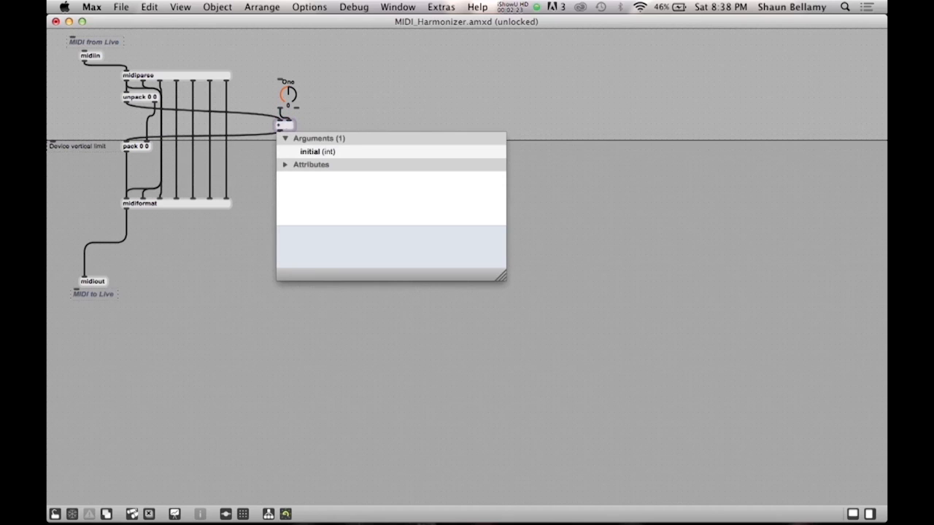
type("0")
left_click(320, 111)
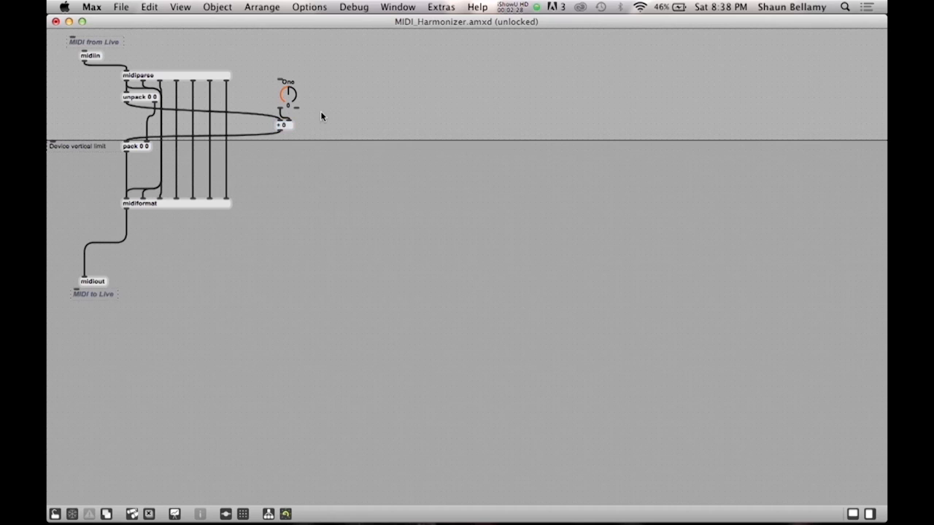
- Add a loadmess 0 object directly above the One dial
double_click(324, 63)
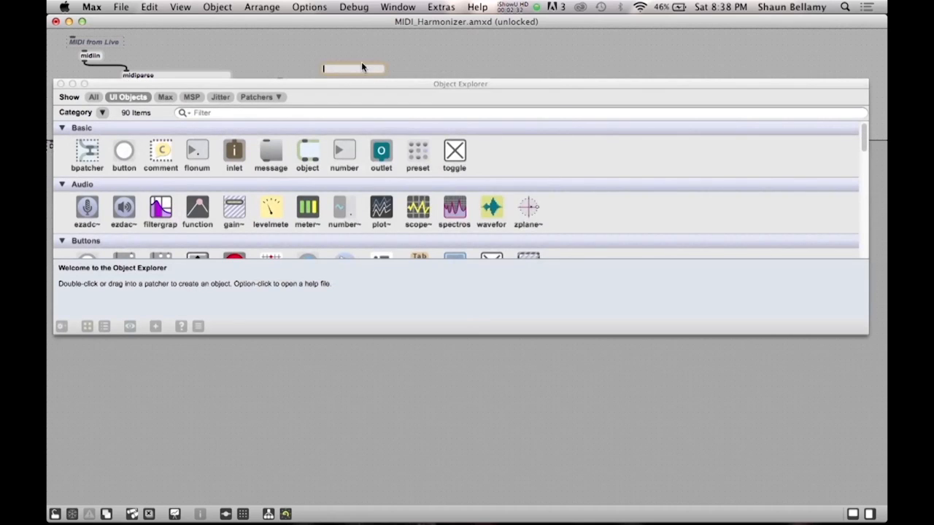
type("loadmess")
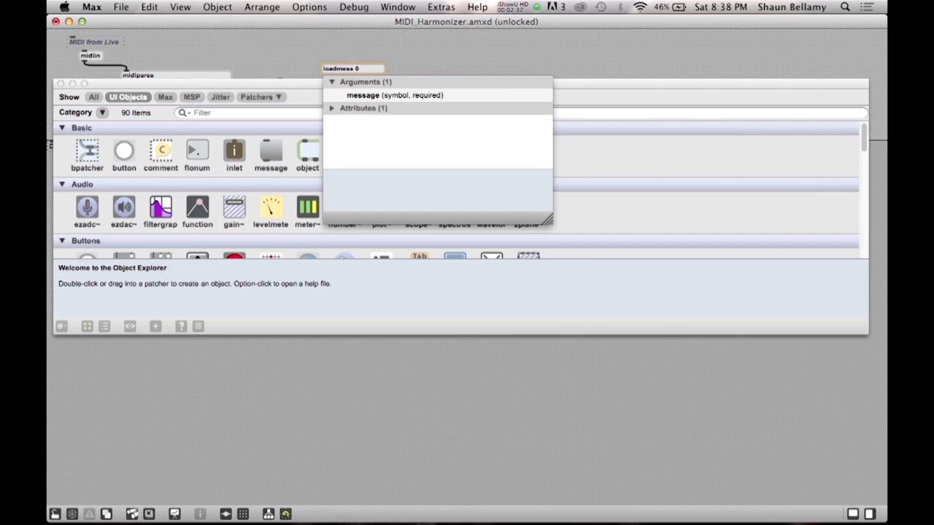
type(" 0")
key("Return")
mouse_move(343, 69)
left_mouse_down()
mouse_move(296, 65)
mouse_move(280, 78)
left_mouse_up()
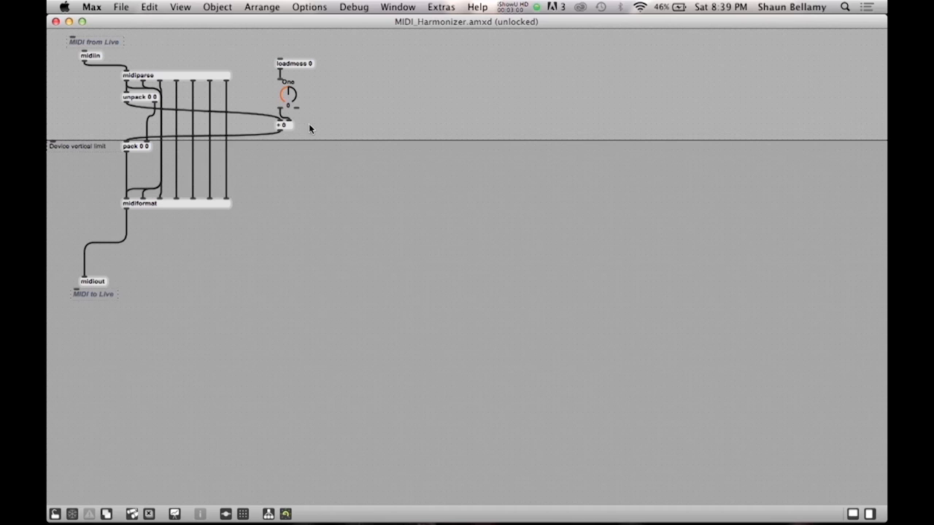
left_click(288, 94)
- Duplicate the One dial with its + 0 adder and place the copies beside the originals
key("super+d")
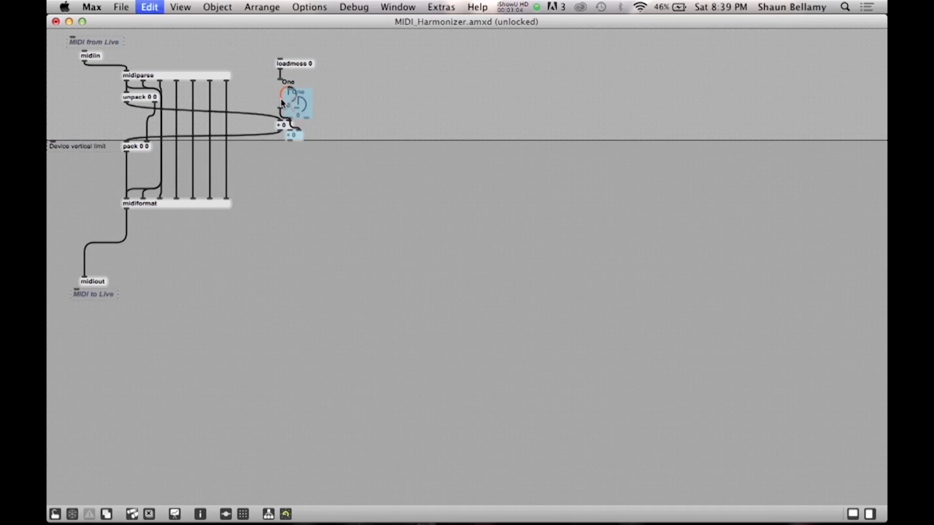
left_click_drag(297, 105, 319, 95)
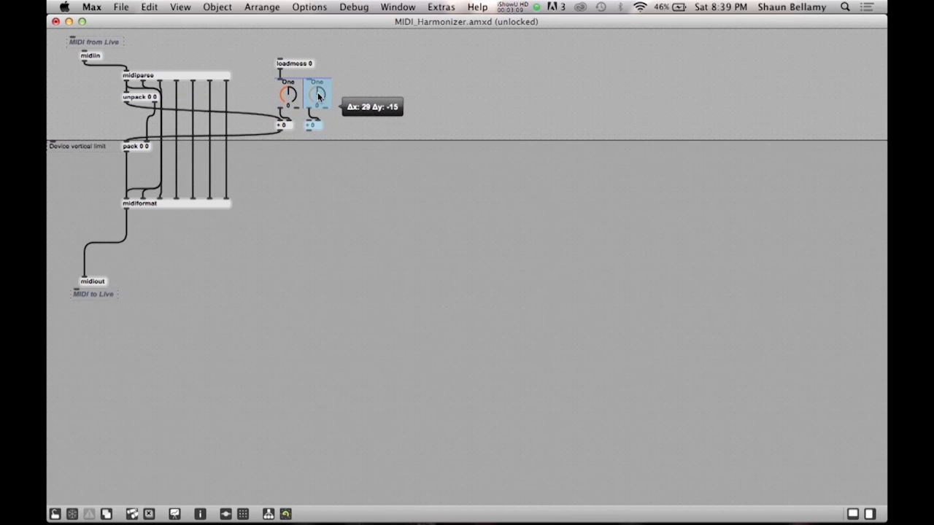
left_click(321, 94)
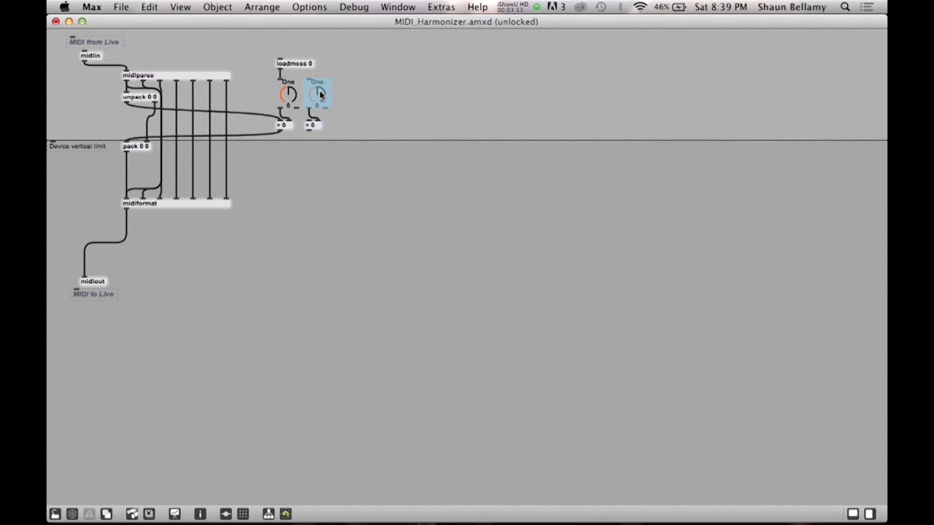
- Rename the copied dial interval_two with short name Two in its inspector
key("super+i")
scroll(474, 219, "down", 5)
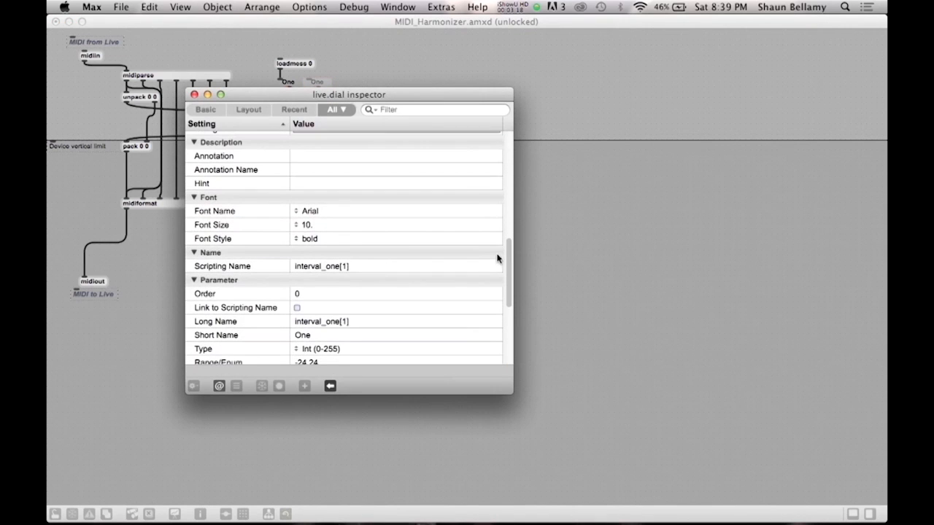
double_click(340, 266)
type("interval_two")
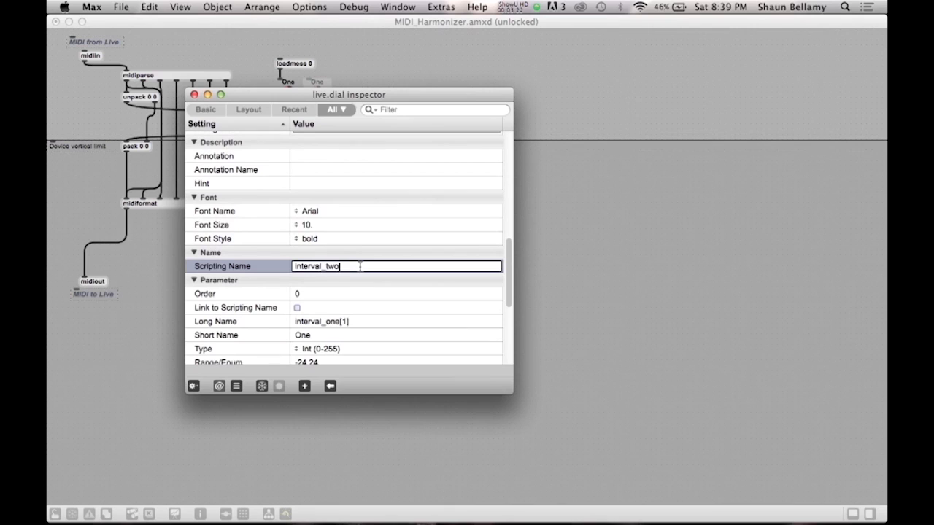
key("Return")
double_click(343, 322)
key("BackSpace")
key("BackSpace")
key("BackSpace")
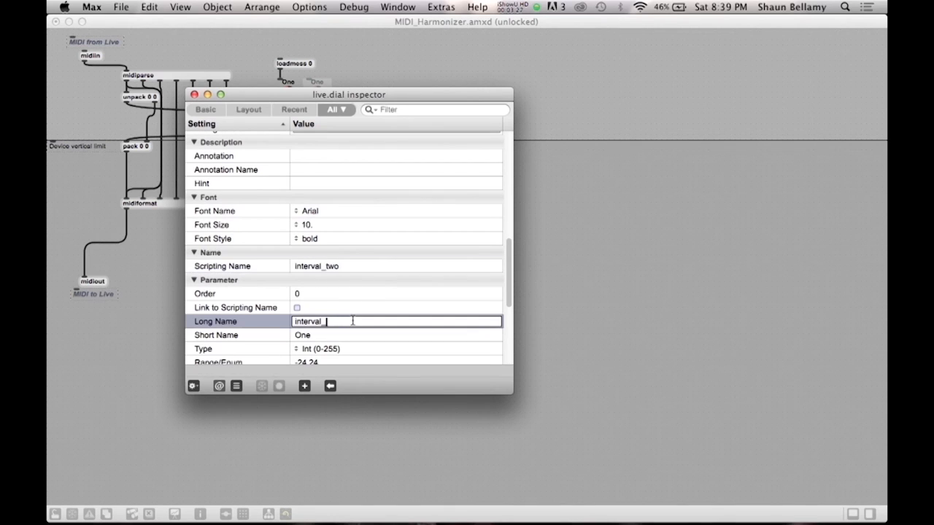
type("two")
key("Return")
double_click(304, 336)
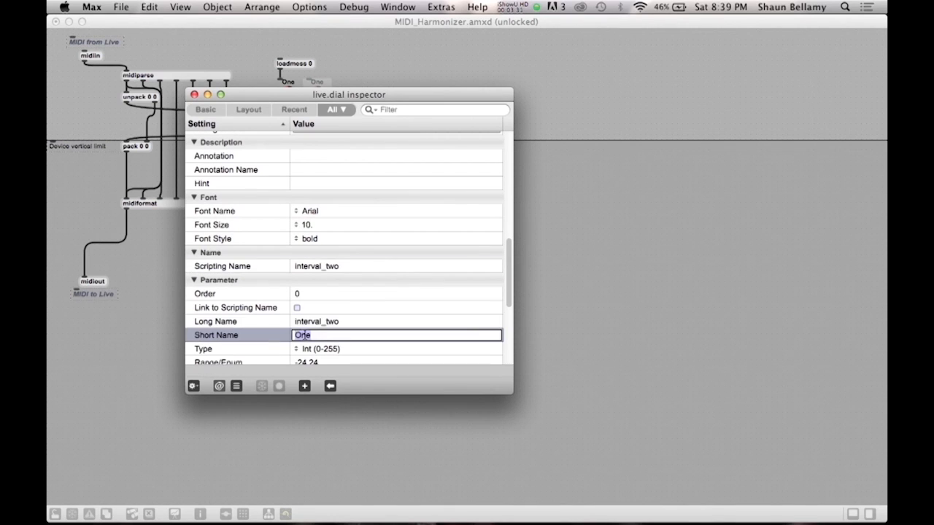
type("Two")
key("Return")
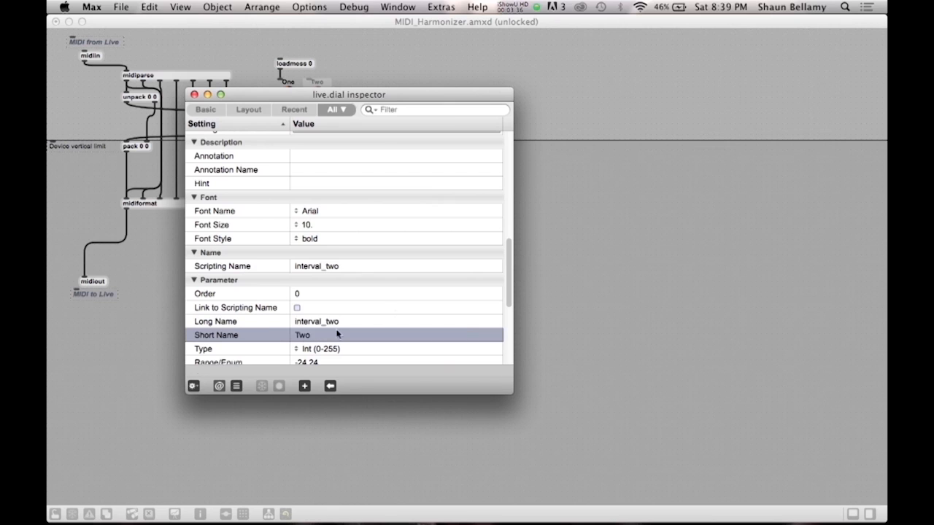
scroll(511, 270, "down", 5)
left_click(194, 95)
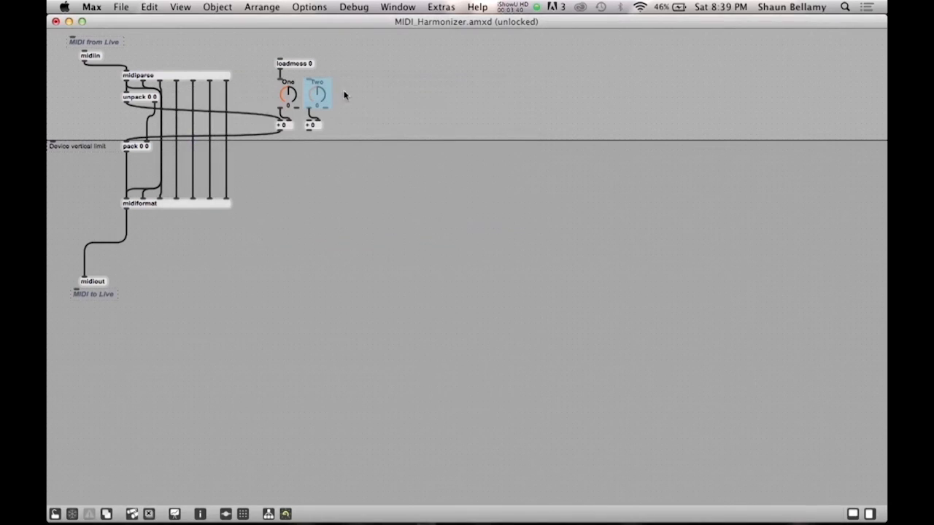
- Wire unpack into the second adder and on to pack with auto-routed cords, and feed loadmess 0 to the Two dial
left_click_drag(127, 103, 309, 121)
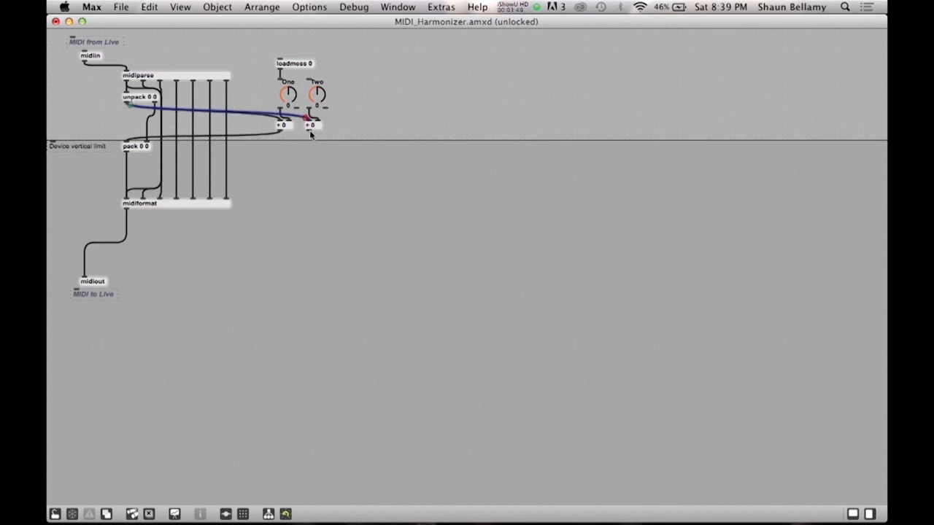
left_click_drag(311, 130, 132, 143)
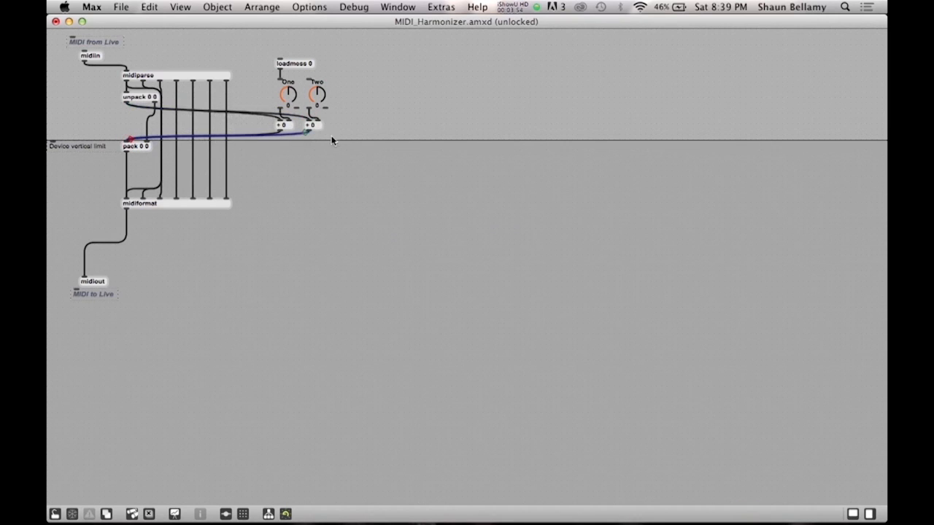
left_click_drag(332, 137, 227, 111)
key("super+y")
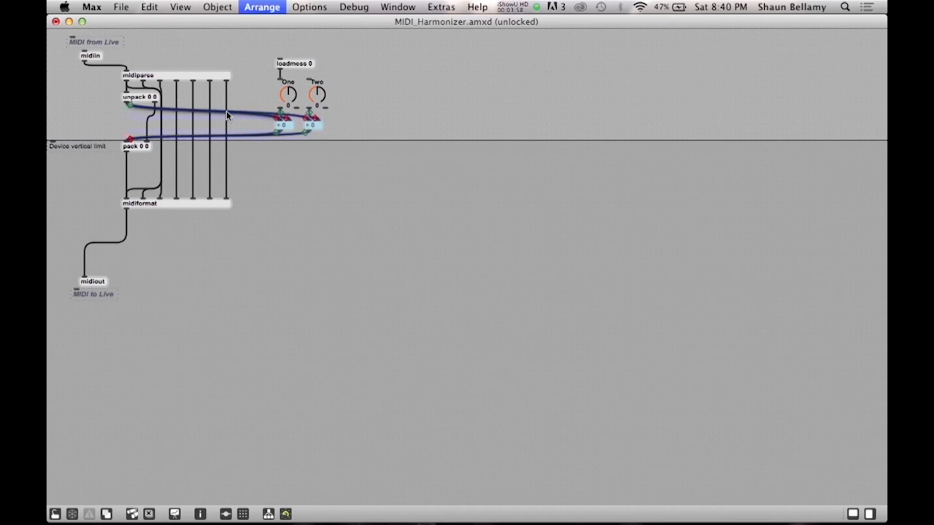
left_click(426, 113)
left_click_drag(280, 70, 312, 83)
left_click(423, 63)
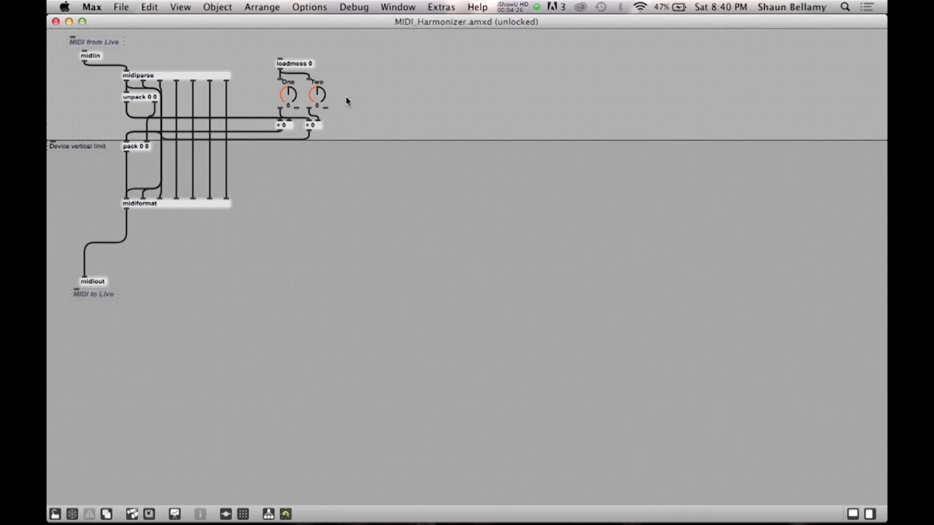
- Add an Intervals comment box at the top of the patch
double_click(346, 100)
left_click_drag(167, 154, 303, 42)
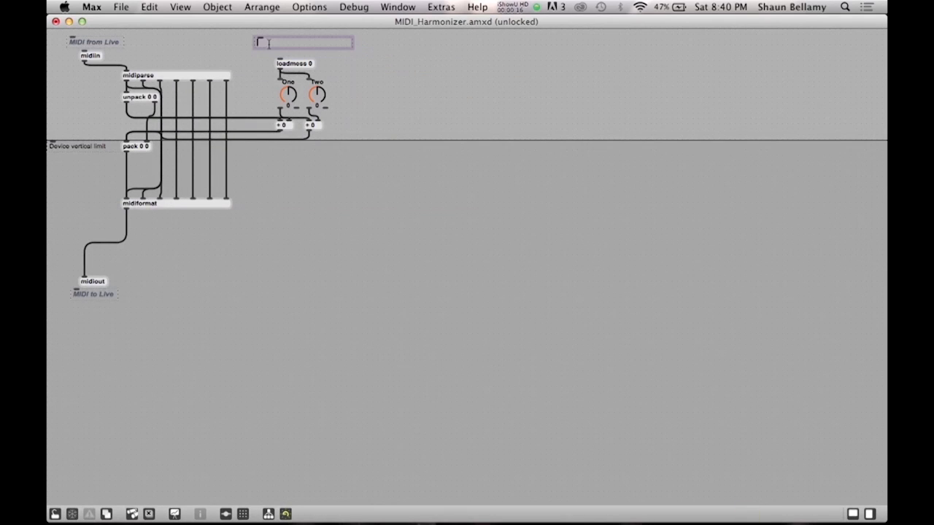
type("intervals")
left_click(332, 42)
- Format the Intervals title at font size 14, bold, centred and underlined, and resize its box
key("super+i")
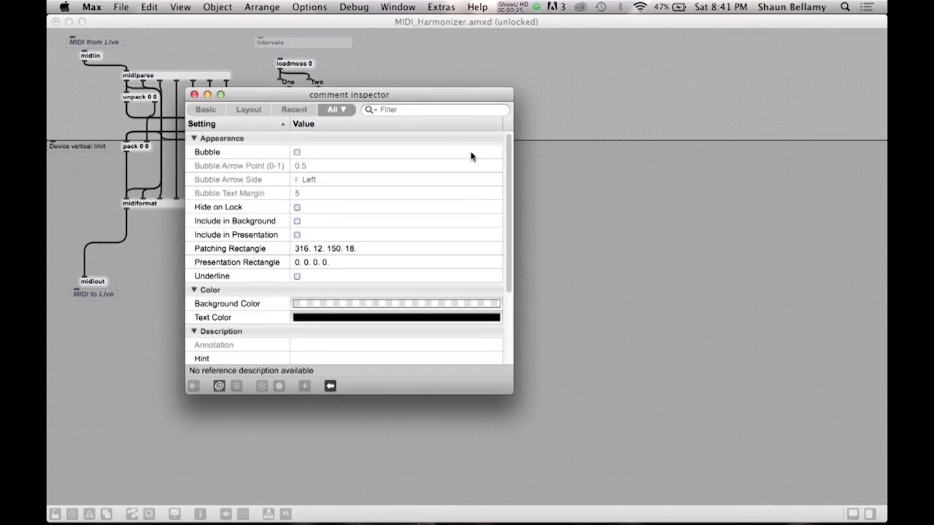
scroll(343, 292, "down", 5)
left_click(296, 302)
left_click(296, 329)
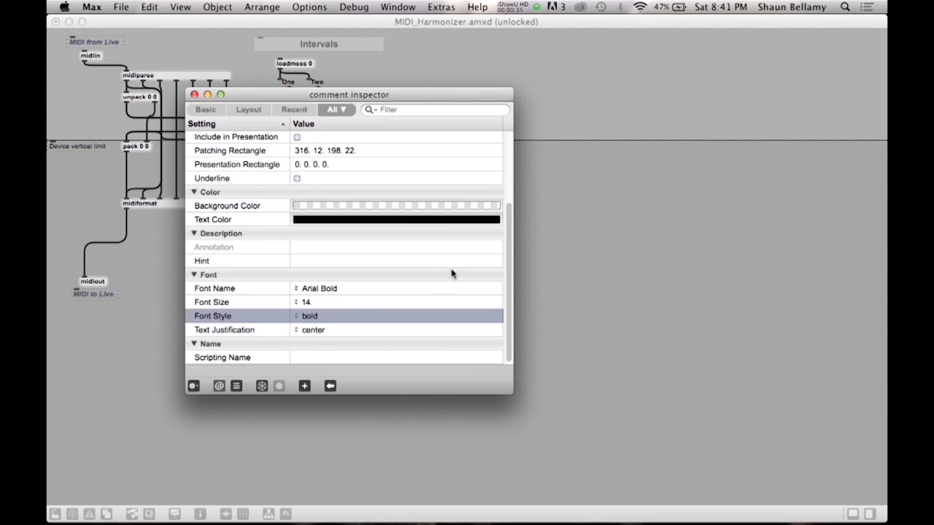
left_click(297, 178)
key("super+w")
left_click_drag(379, 43, 321, 40)
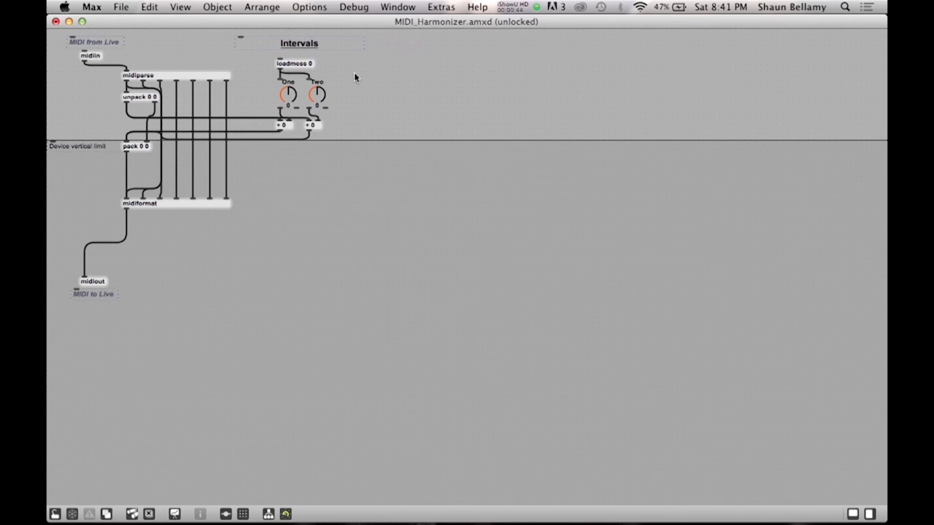
left_click(353, 72)
- Add a narrow '# of semitones' comment beside the two dials
double_click(348, 98)
key("n")
type("semitones")
key("Return")
left_click_drag(445, 105, 398, 105)
left_click(422, 96)
- Select both dials, the semitones label and the Intervals title together
left_click(365, 102)
left_click_drag(332, 110, 275, 79, "shift")
left_click(321, 43, "shift")
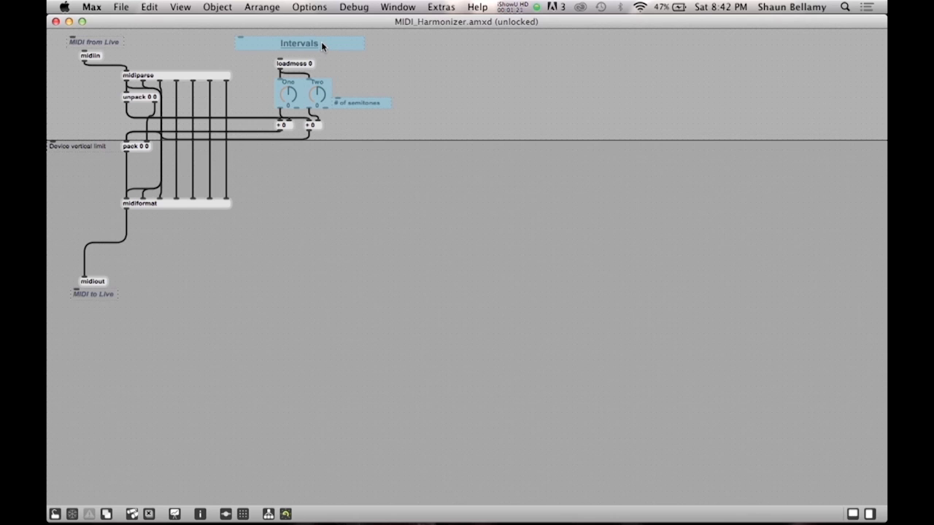
- Add the selected title, dials and label to the presentation via Object > Add to Presentation
left_click(149, 6)
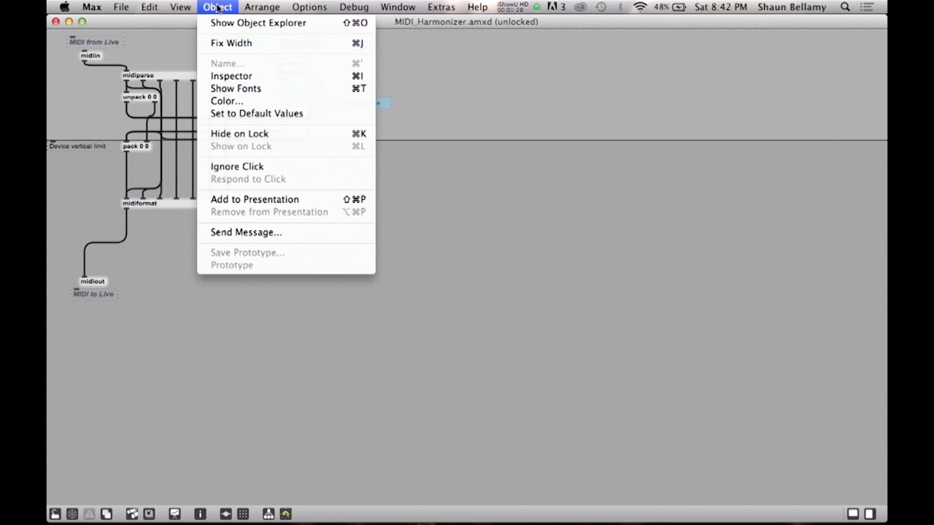
left_click(241, 201)
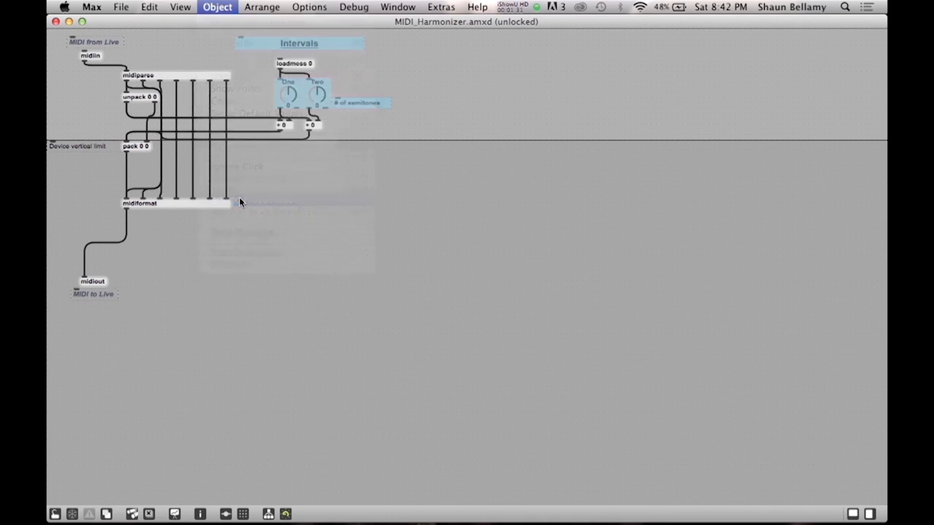
left_click(433, 63)
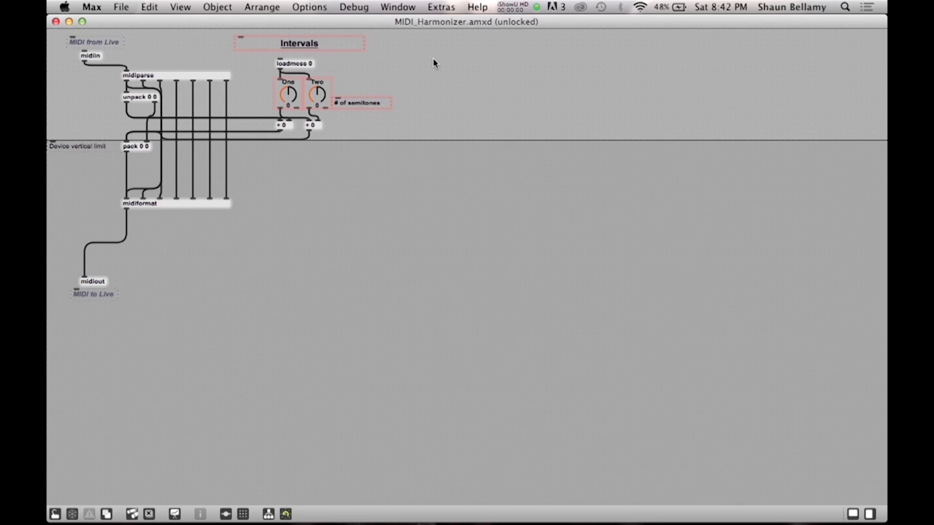
- Switch to presentation mode and move the dials, label and Intervals title toward the top-left
left_click(174, 514)
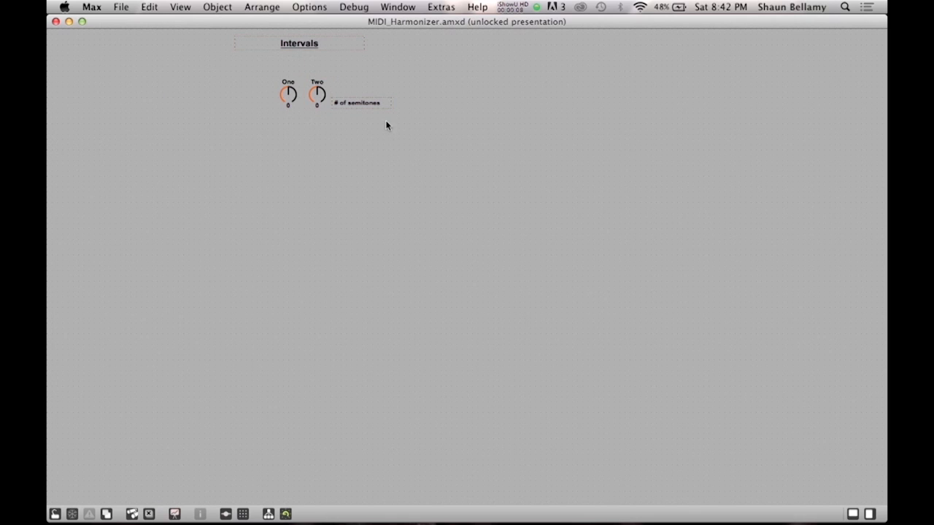
mouse_move(401, 115)
left_mouse_down()
mouse_move(277, 81)
mouse_move(155, 89)
mouse_move(78, 72)
left_mouse_up()
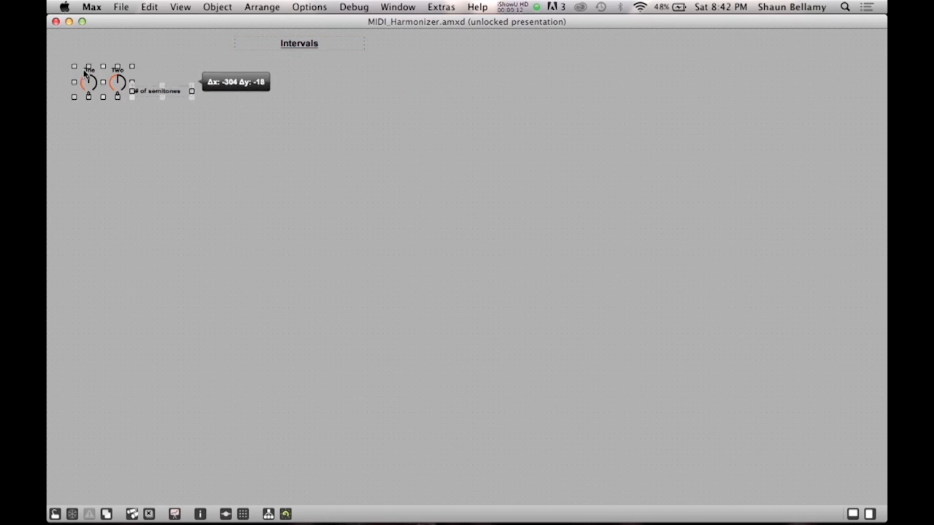
left_click(218, 182)
left_click_drag(290, 44, 112, 38)
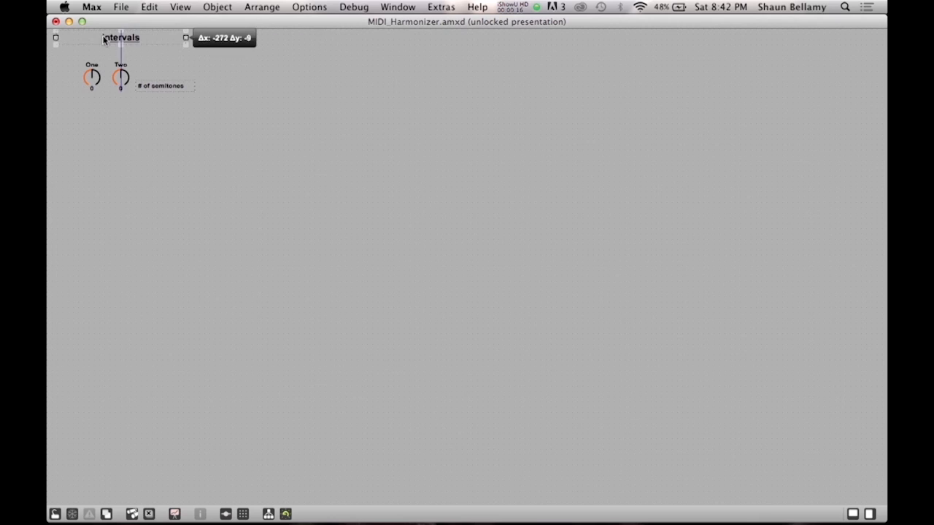
- Nudge both dials up under the title and centre the # of semitones label beneath them
left_click(119, 73)
mouse_move(118, 73)
left_mouse_down()
mouse_move(136, 66)
mouse_move(136, 89)
mouse_move(145, 89)
mouse_move(134, 91)
left_mouse_up()
left_click(96, 78, "shift")
left_click(177, 85)
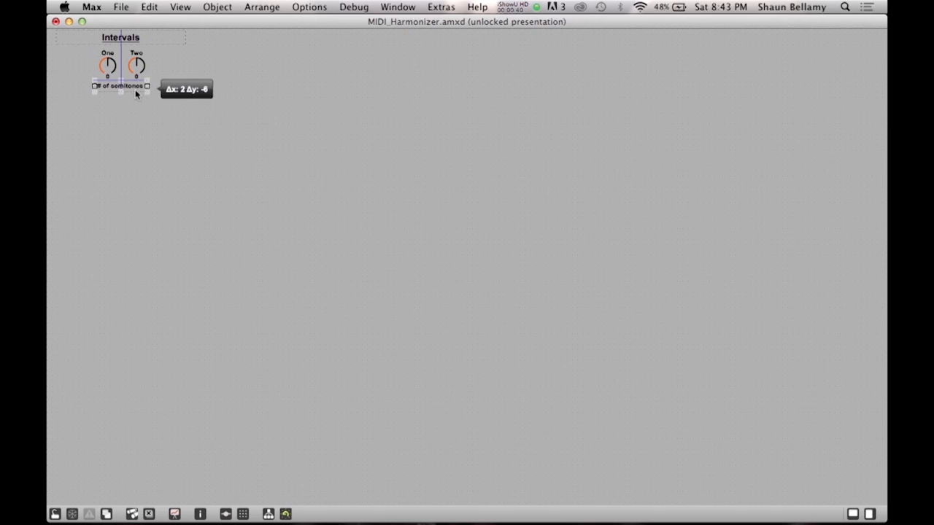
left_click(176, 109)
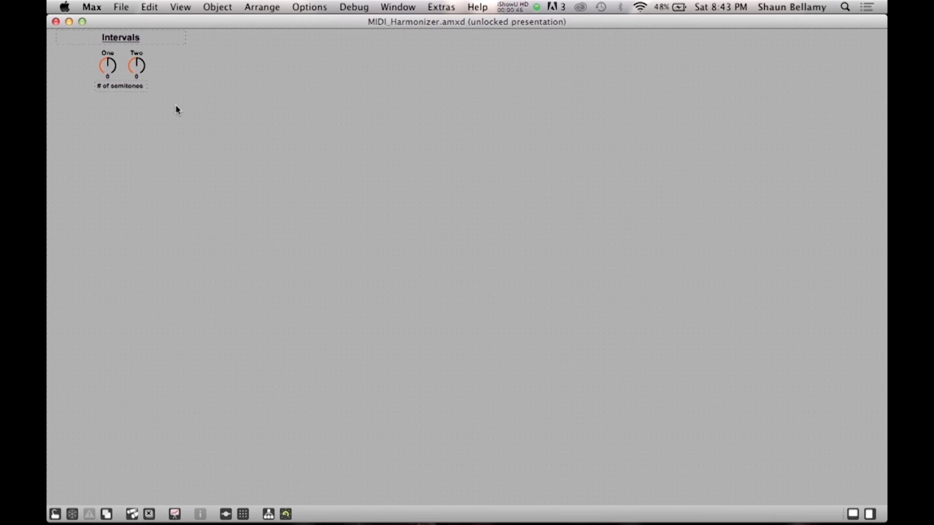
left_click(149, 7)
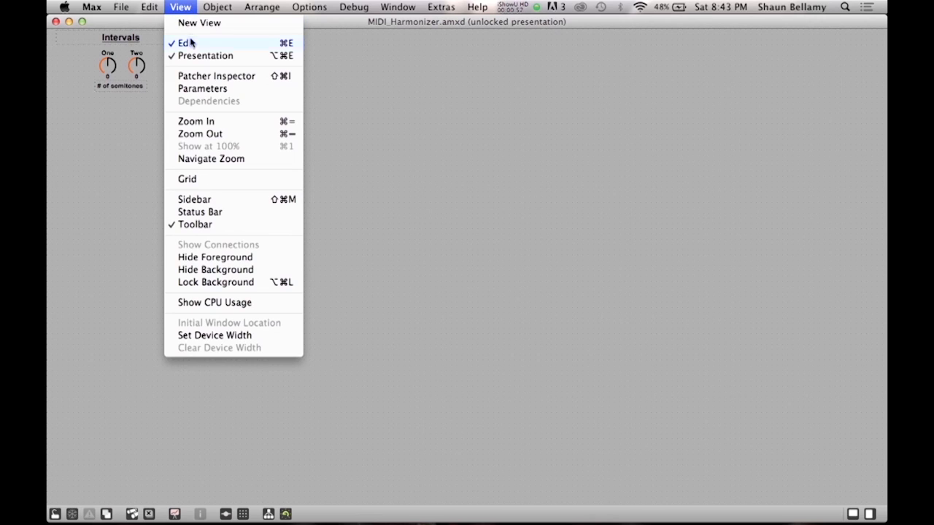
- Enable Open in Presentation in the Patcher Inspector
left_click(204, 76)
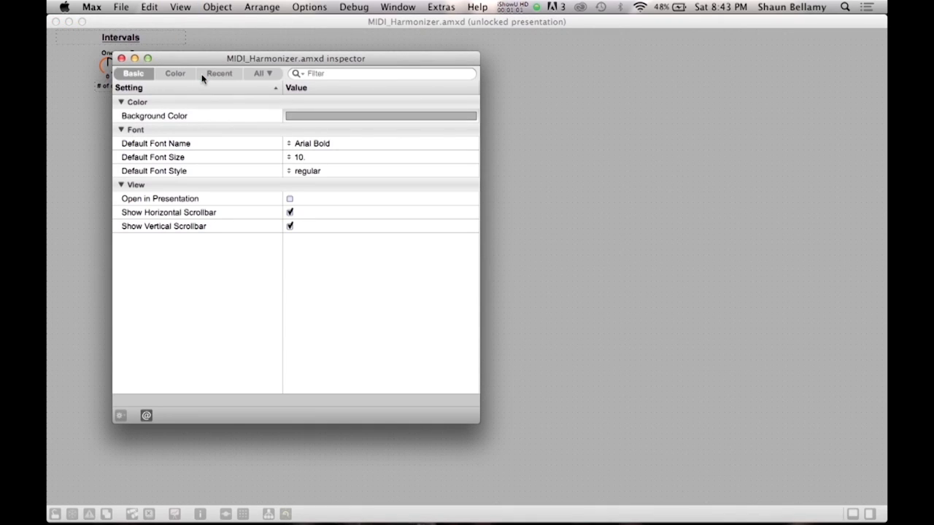
left_click(210, 200)
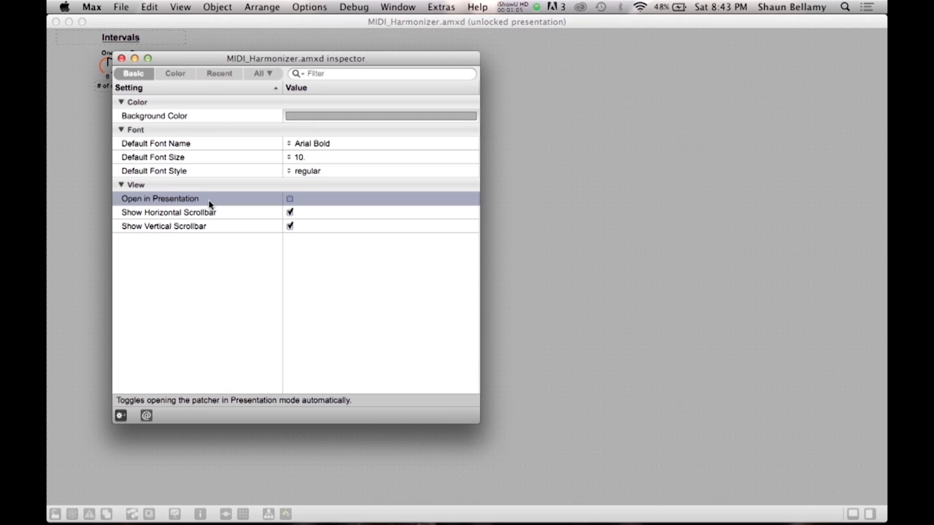
left_click(289, 199)
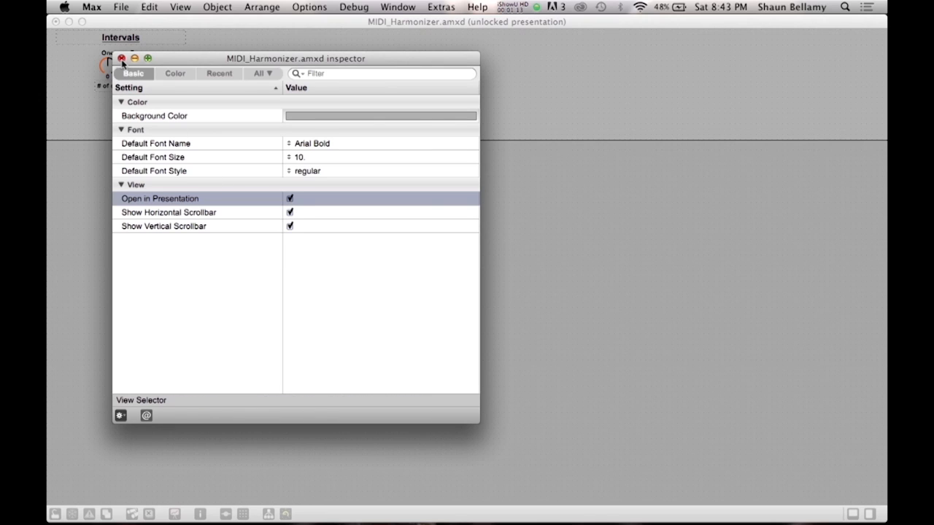
left_click(121, 58)
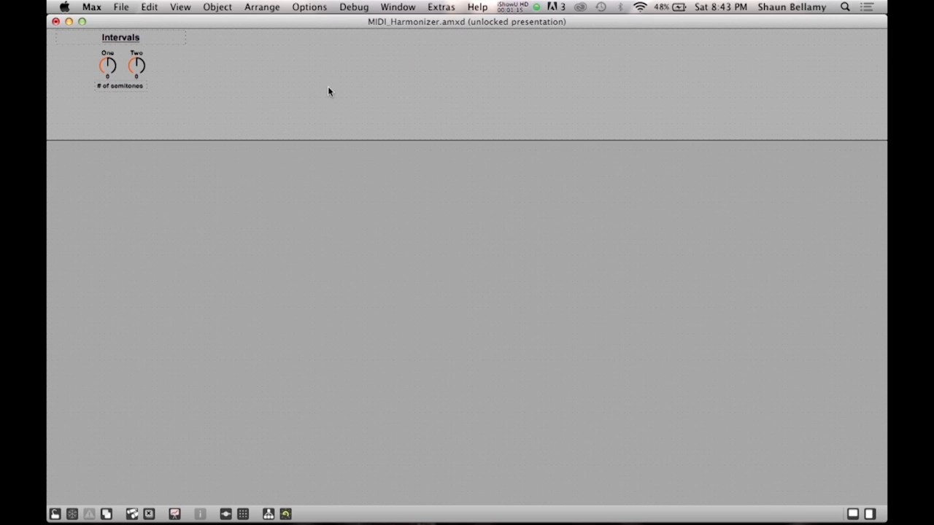
- Save the device, lock the patcher and close the editor to return to Live
key("super+s")
left_click(55, 513)
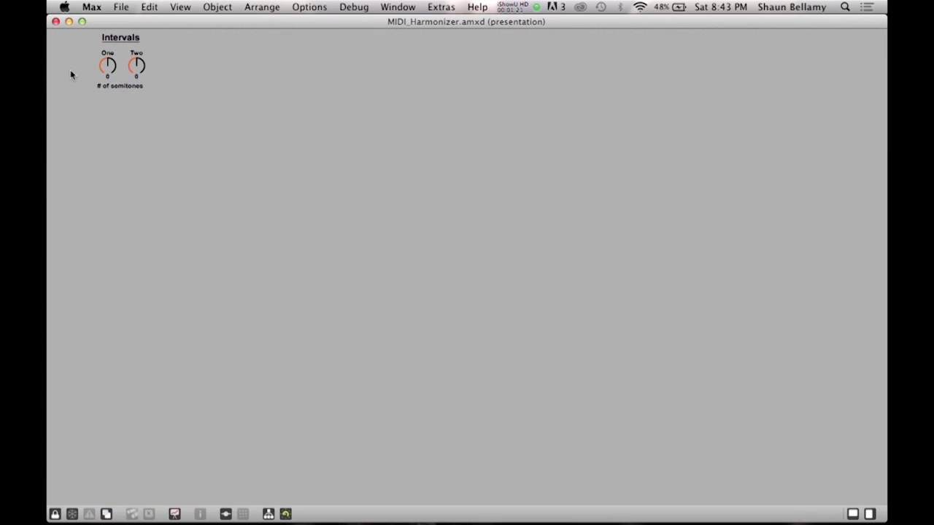
left_click(56, 22)
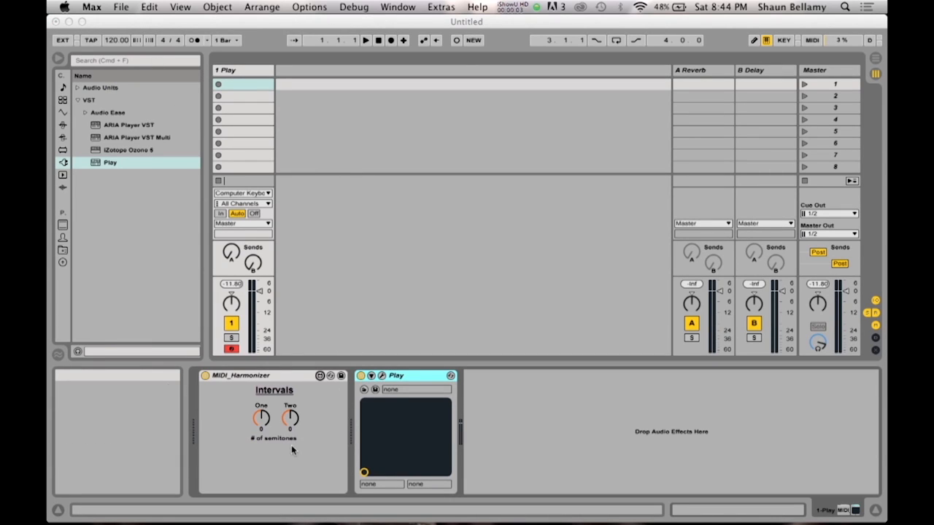
- Set interval One to 4 semitones and audition notes through Play's Steinway B window
left_click(384, 379)
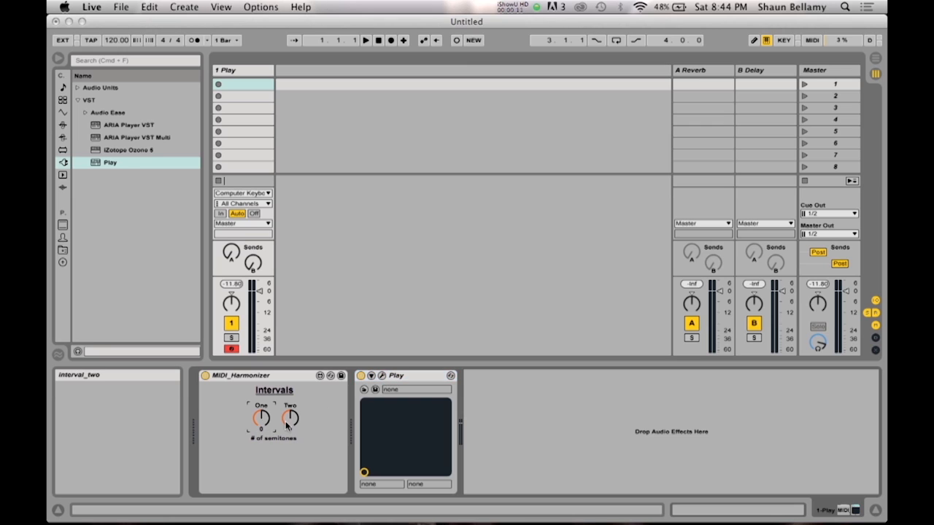
mouse_move(263, 426)
left_mouse_down()
mouse_move(262, 416)
mouse_move(292, 416)
left_mouse_up()
left_click(381, 375)
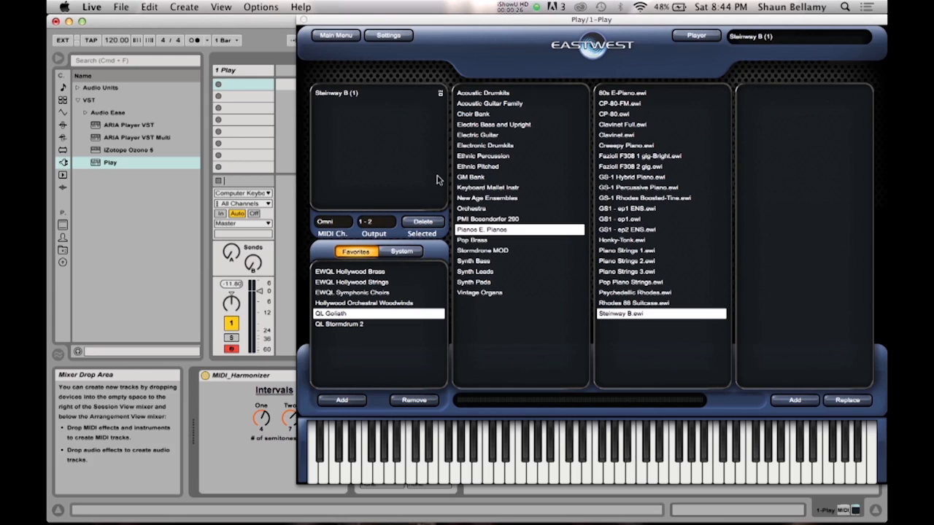
left_click_drag(511, 20, 379, 20)
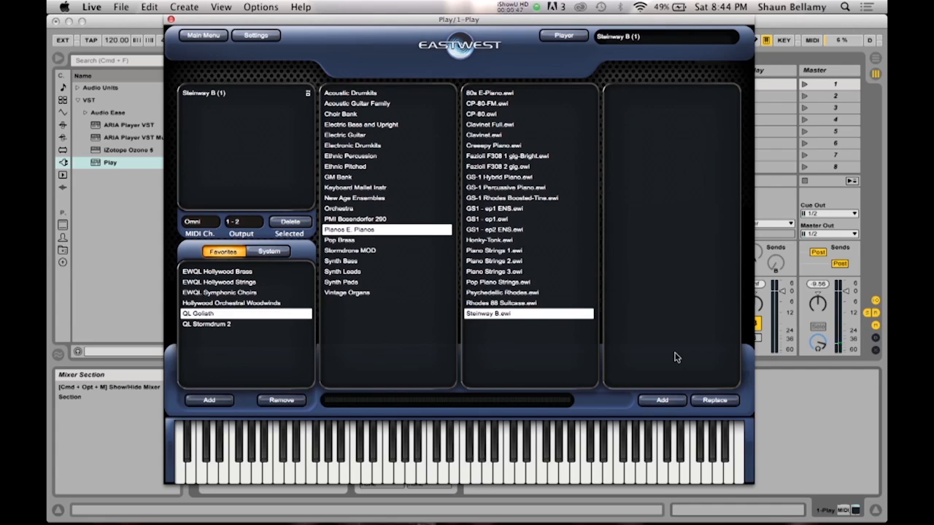
left_click(172, 20)
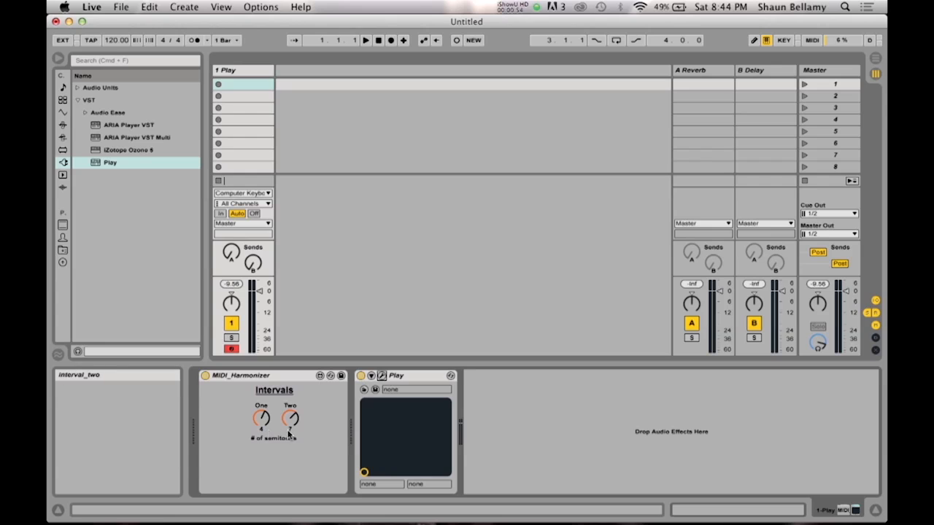
scroll(262, 417, "down", 1)
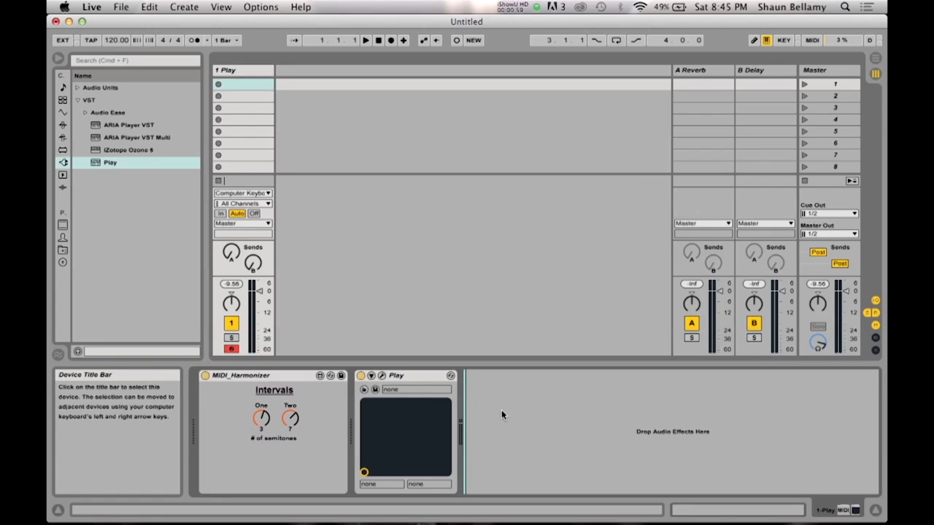
left_click(291, 430)
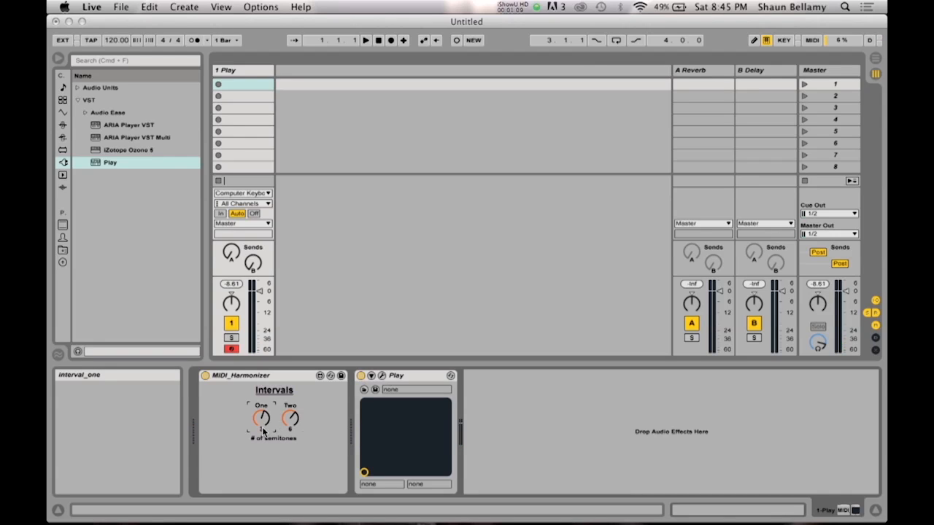
left_click(290, 430)
left_click_drag(291, 430, 291, 416)
left_click(307, 460)
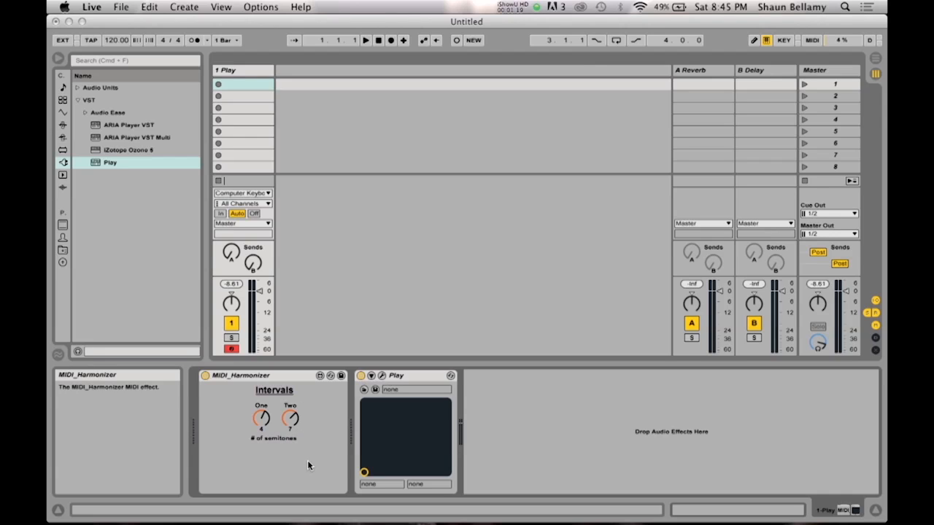